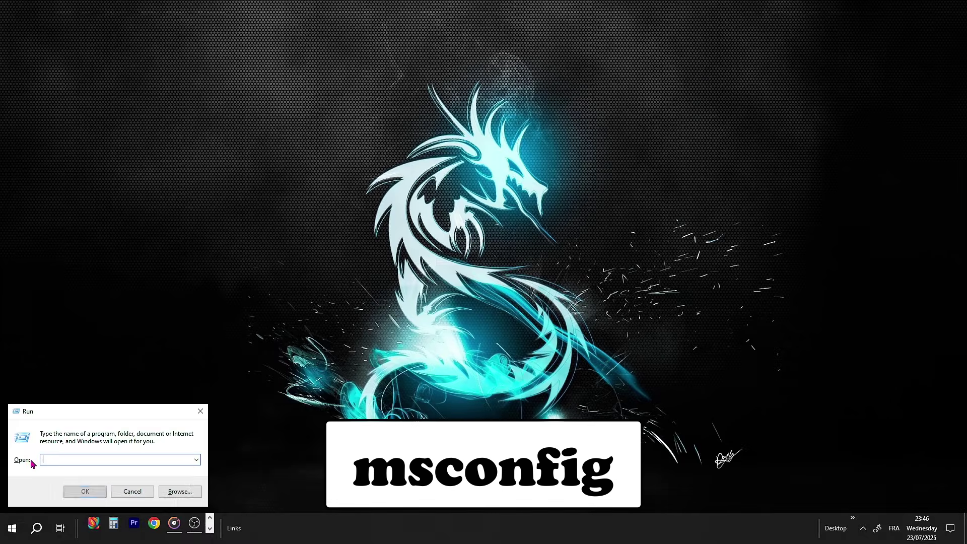
text(msconfig)
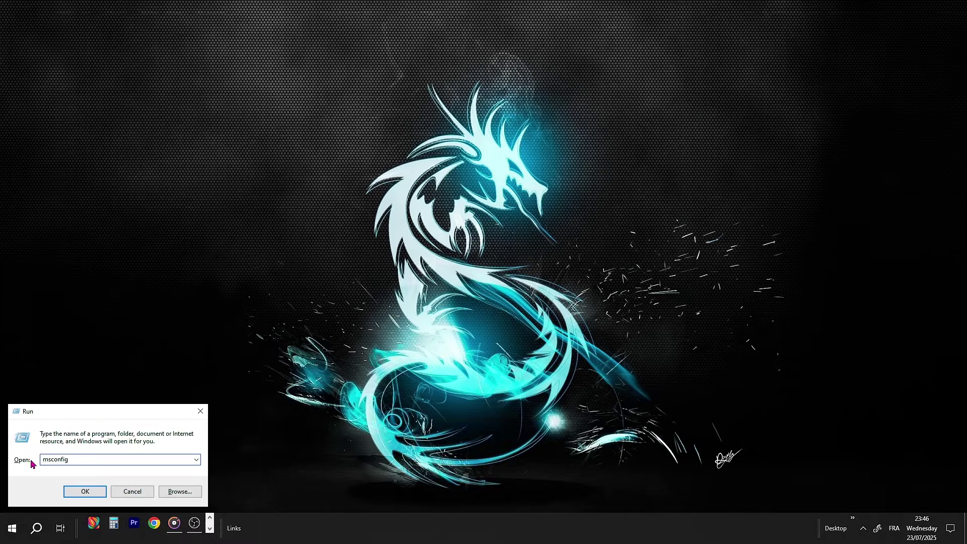
- Run msconfig from the Run dialog to launch System Configuration
key(Return)
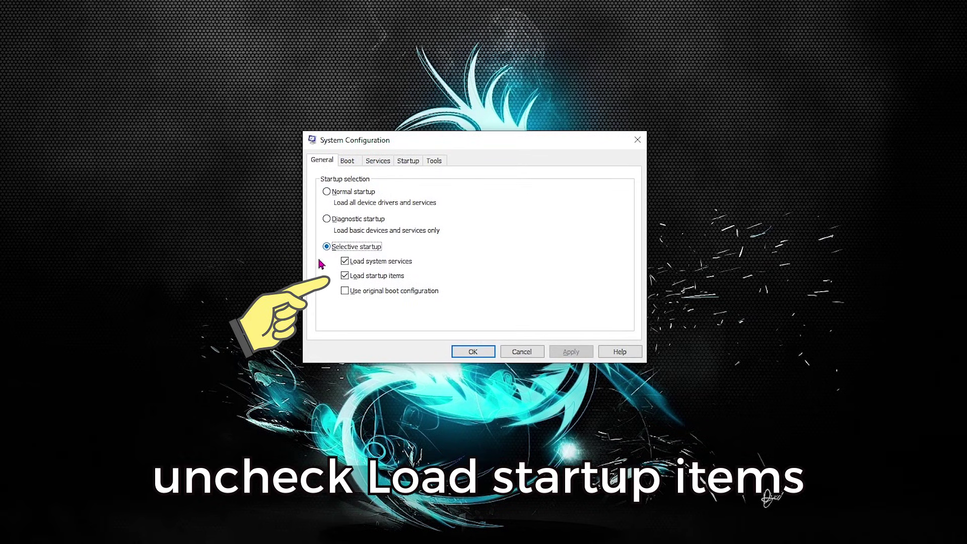
- Untick 'Load startup items' on the General tab so only system services load
click(346, 275)
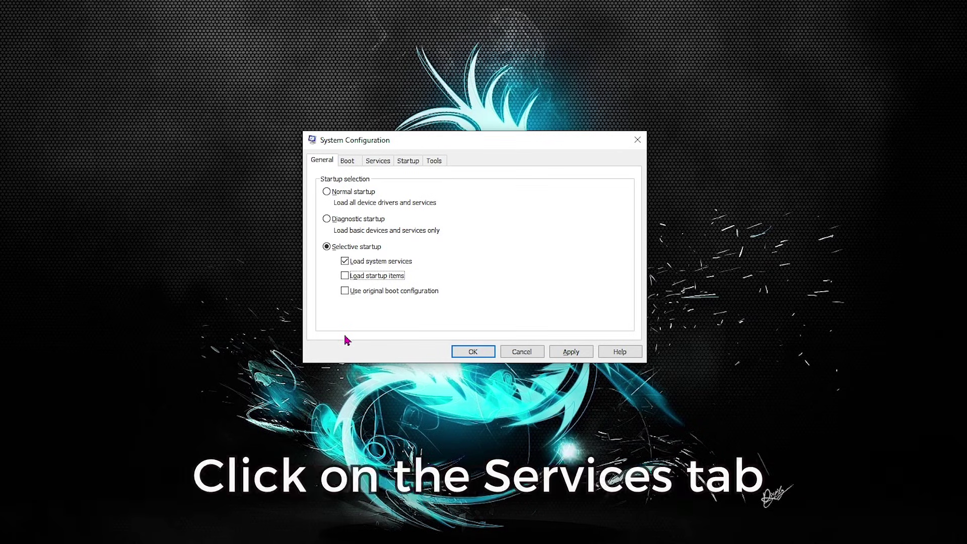
- Hide Microsoft services and disable all others except the two Intel Content Protection services
click(378, 161)
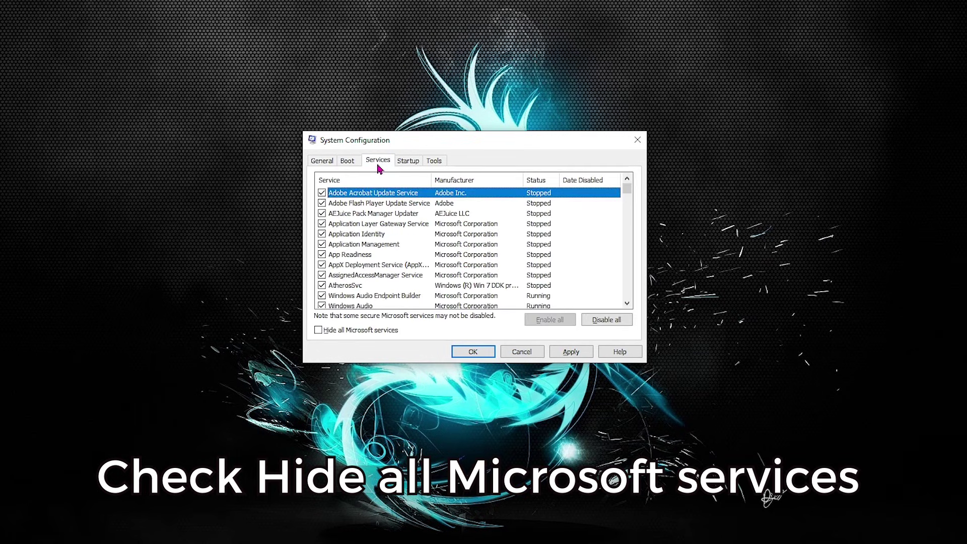
click(318, 331)
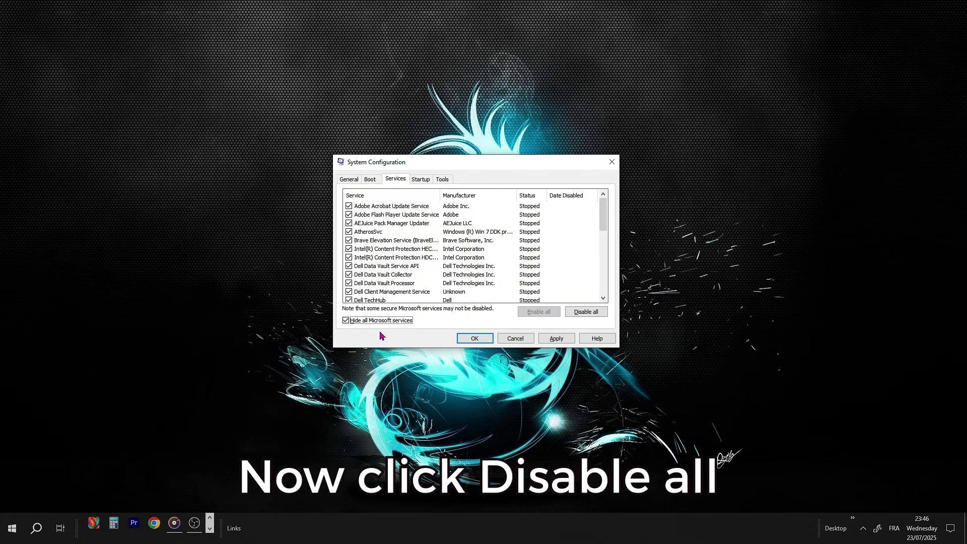
click(585, 312)
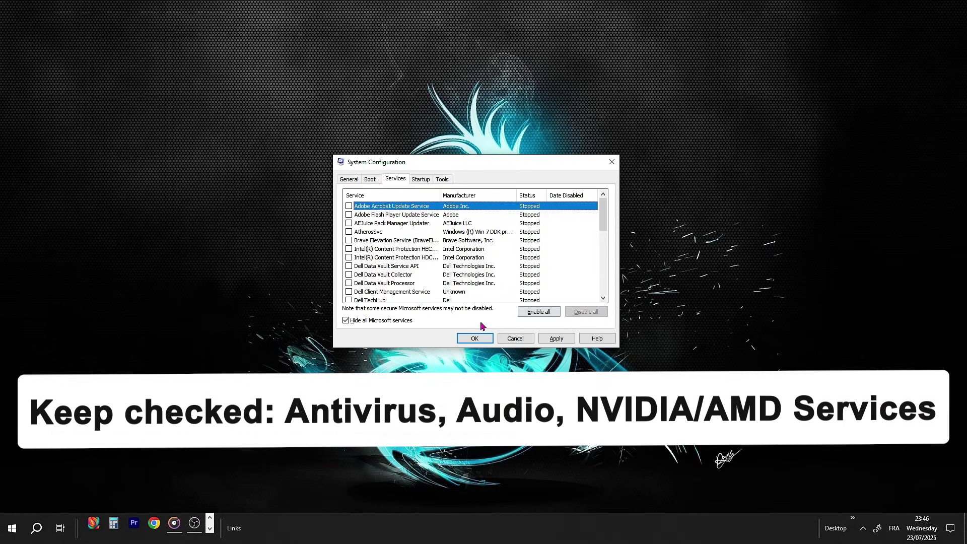
click(348, 249)
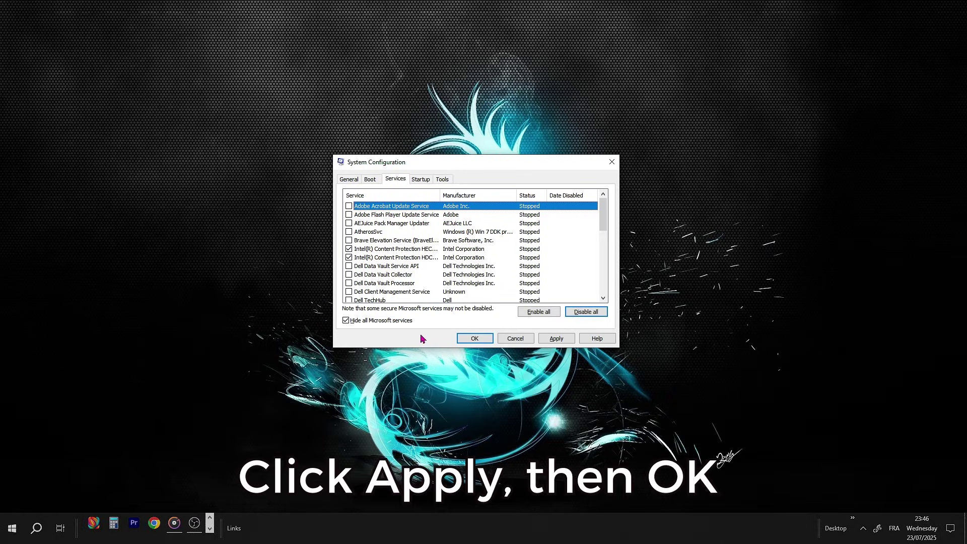
- Apply the service changes, close System Configuration and dismiss the restart prompt
click(556, 337)
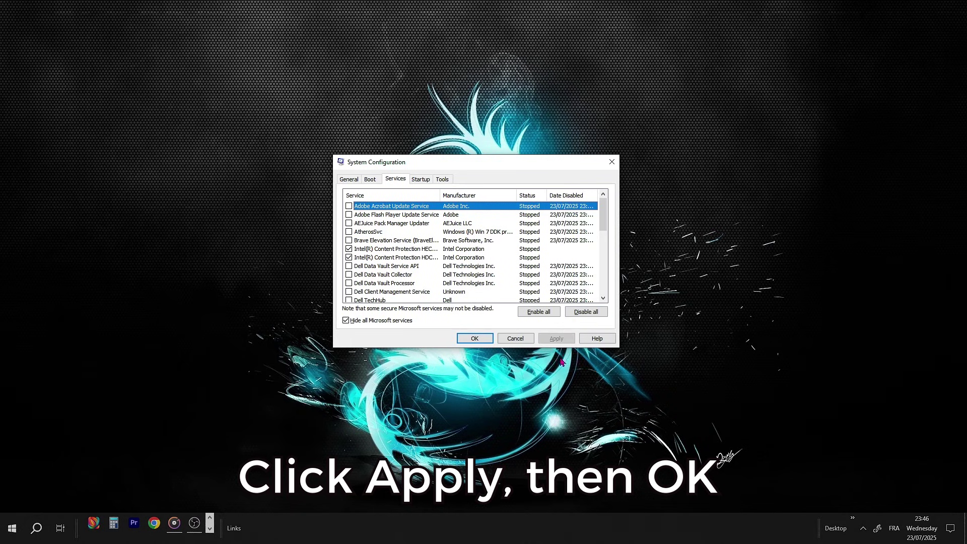
click(475, 338)
click(522, 283)
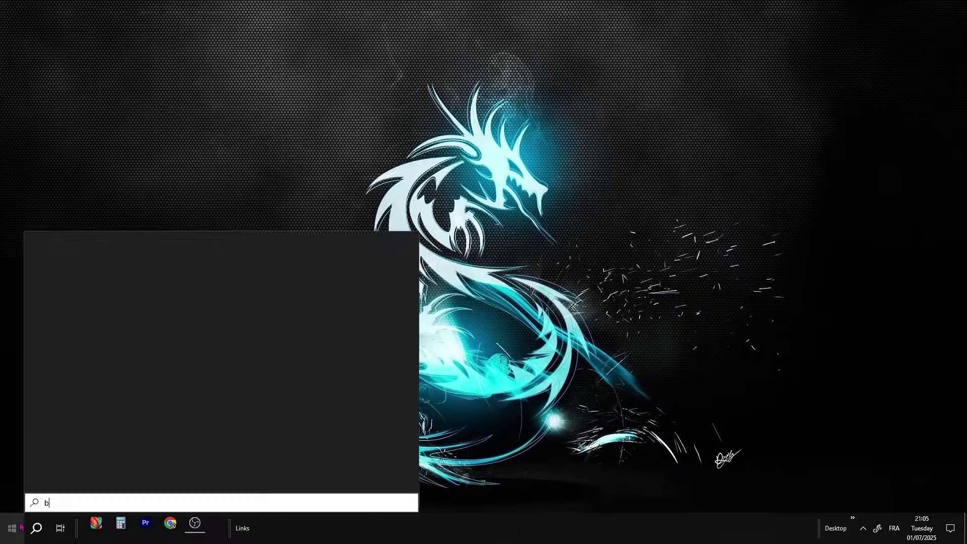
text(backgr)
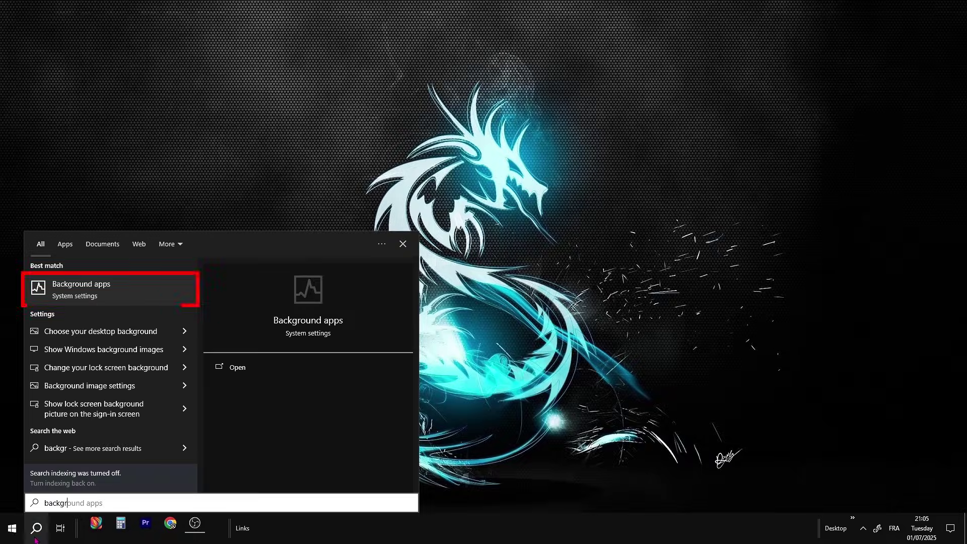
- Turn off background running for 3D Viewer, 3D Builder, Alarms & Clock, Calculator, then all apps
click(121, 297)
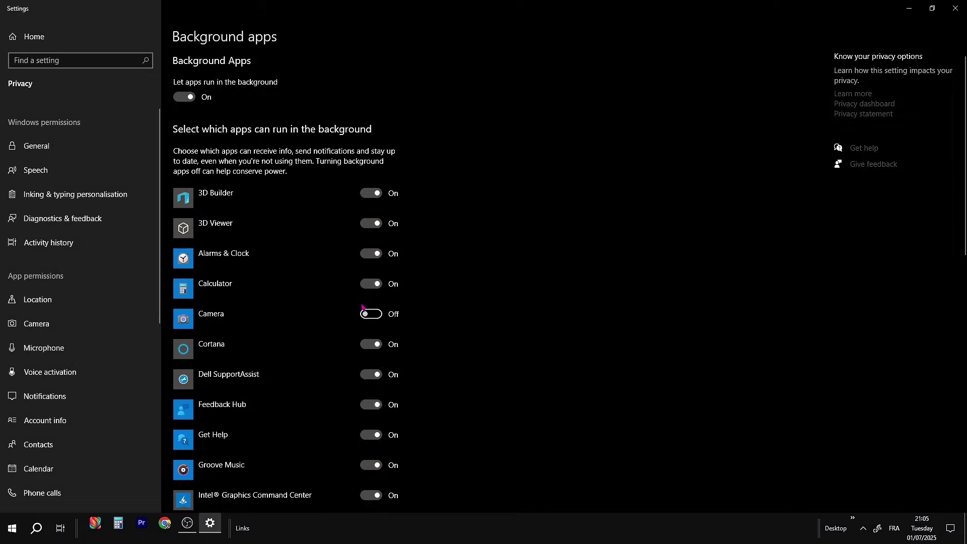
scroll(361, 308, down, 3)
scroll(361, 308, up, 3)
click(371, 223)
click(371, 193)
click(371, 253)
click(371, 283)
click(185, 97)
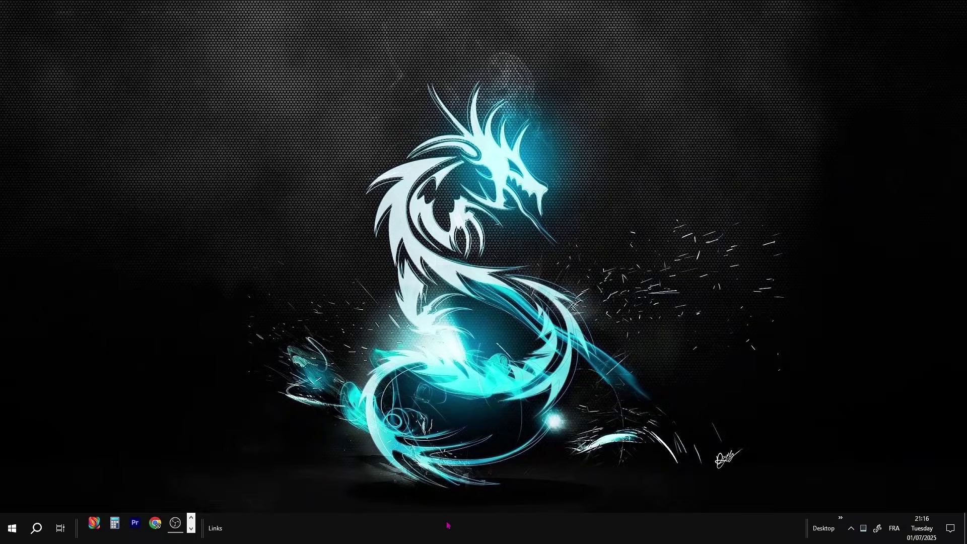
- Disable Cortana, Overwolf Launcher and Riot Client on Task Manager's Start-up tab
right_click(447, 526)
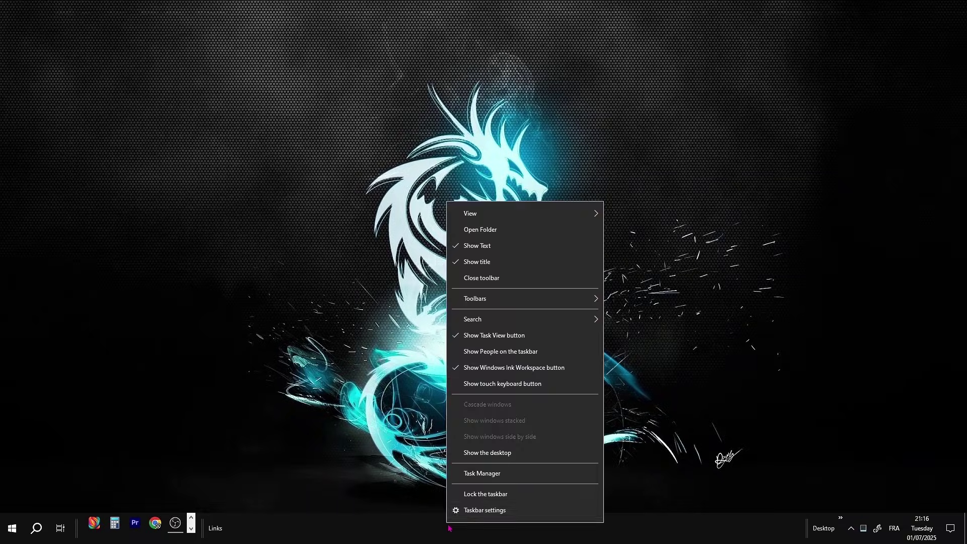
click(480, 484)
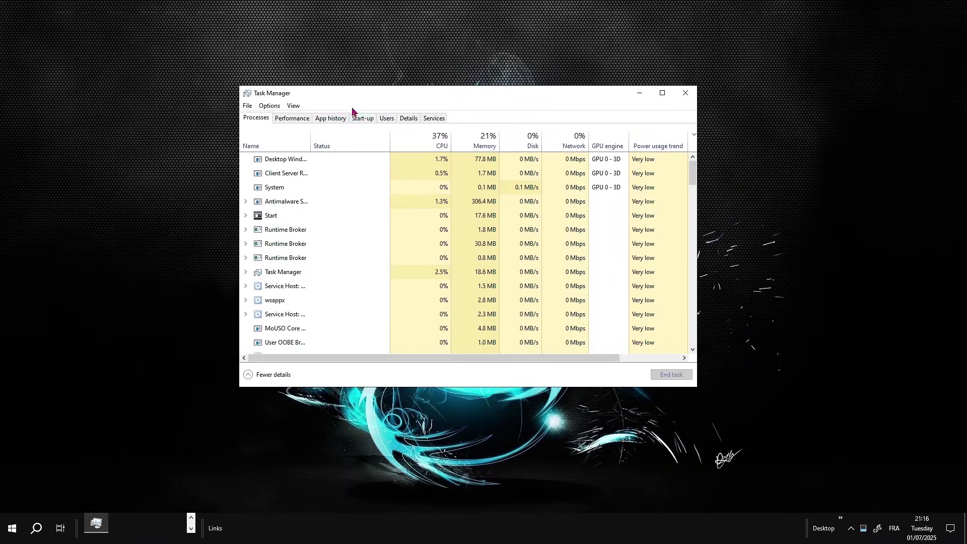
click(363, 118)
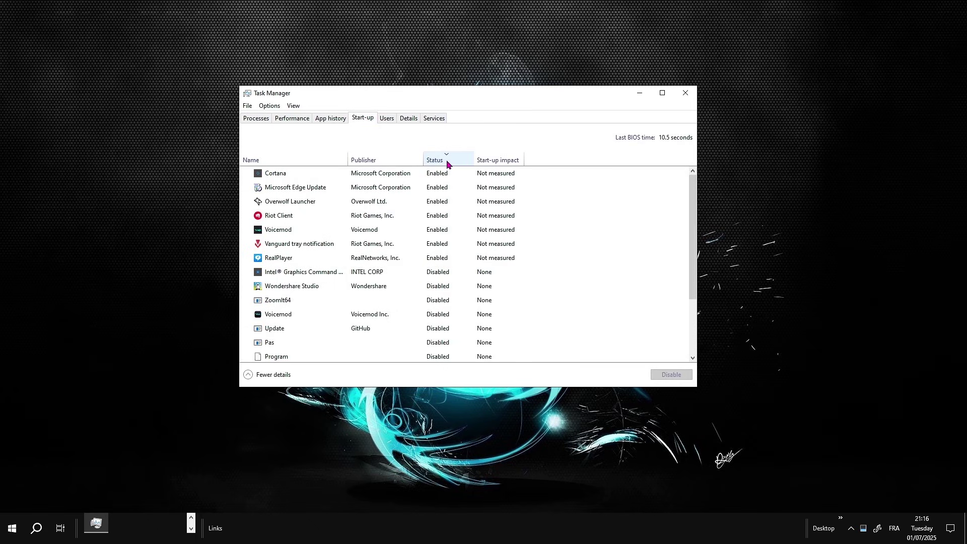
click(443, 178)
right_click(443, 180)
key(Escape)
right_click(453, 188)
key(Escape)
right_click(437, 204)
key(Escape)
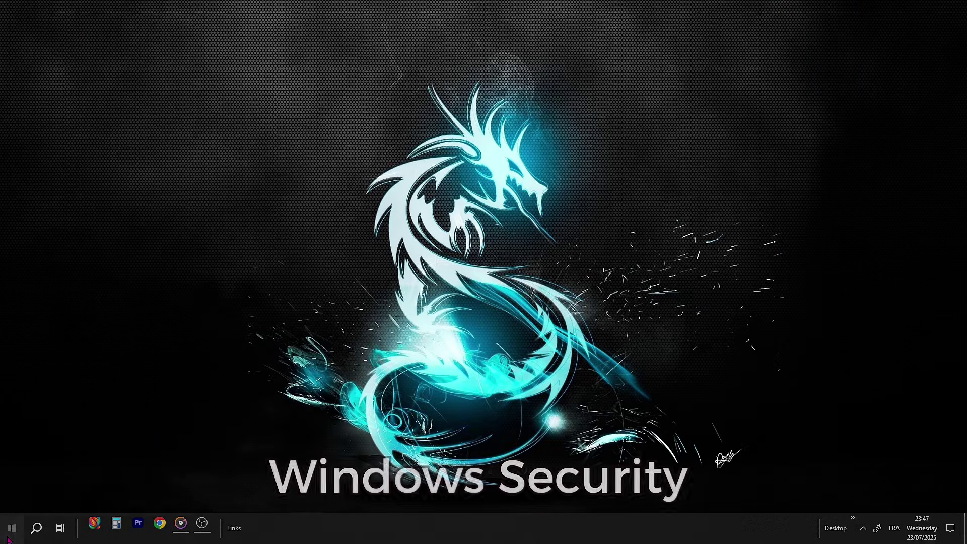
- Open Windows Security's Device security Core isolation details, showing Memory integrity off
click(11, 528)
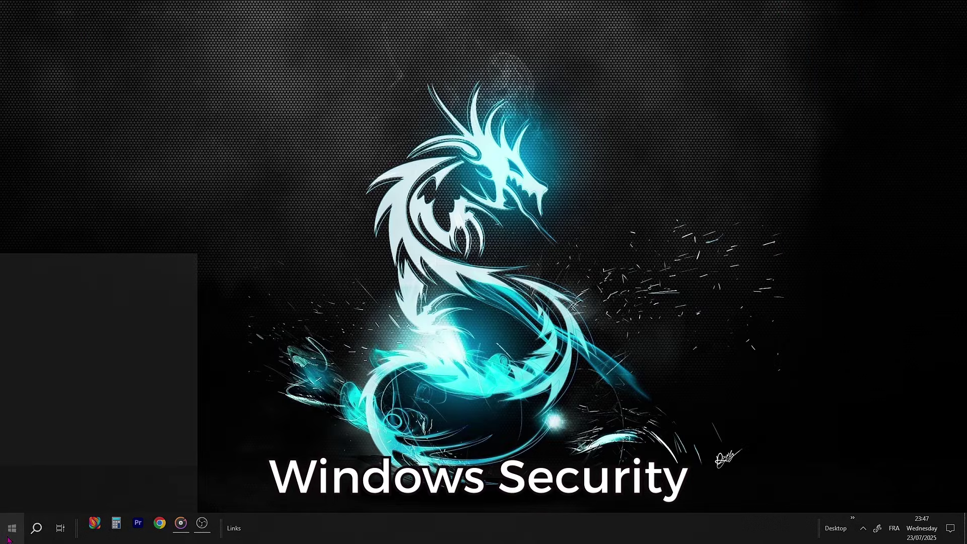
text(windo)
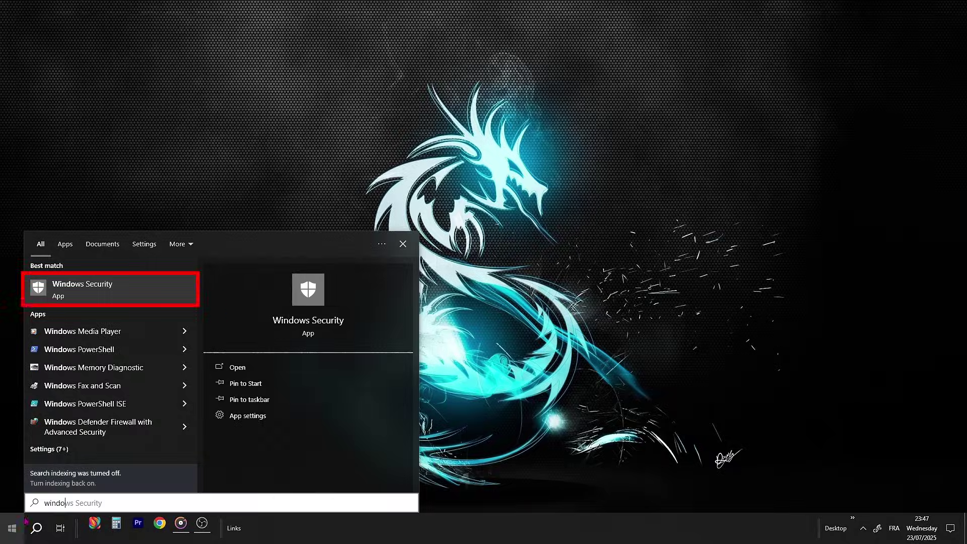
click(116, 295)
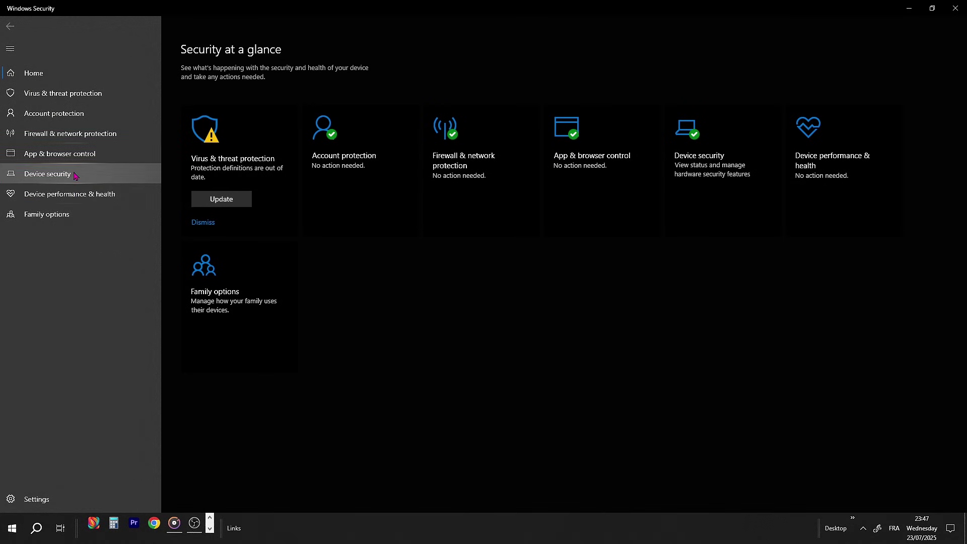
click(76, 175)
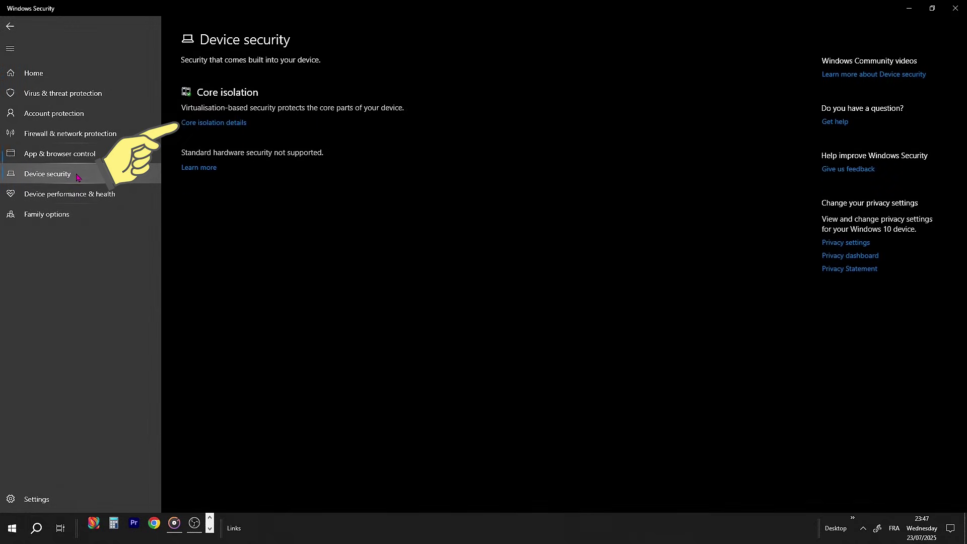
click(213, 120)
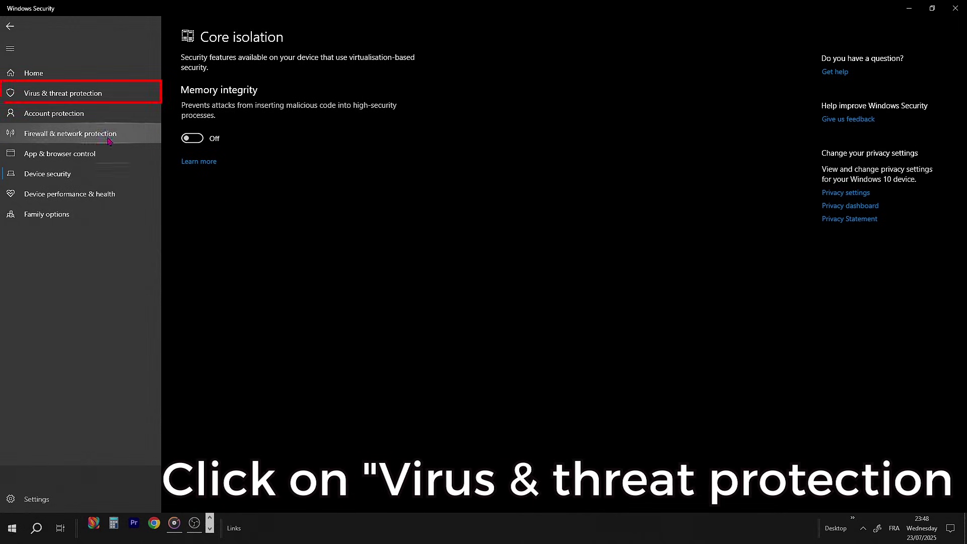
- Switch Real-time protection off in Virus & threat protection settings, then close Windows Security
click(97, 96)
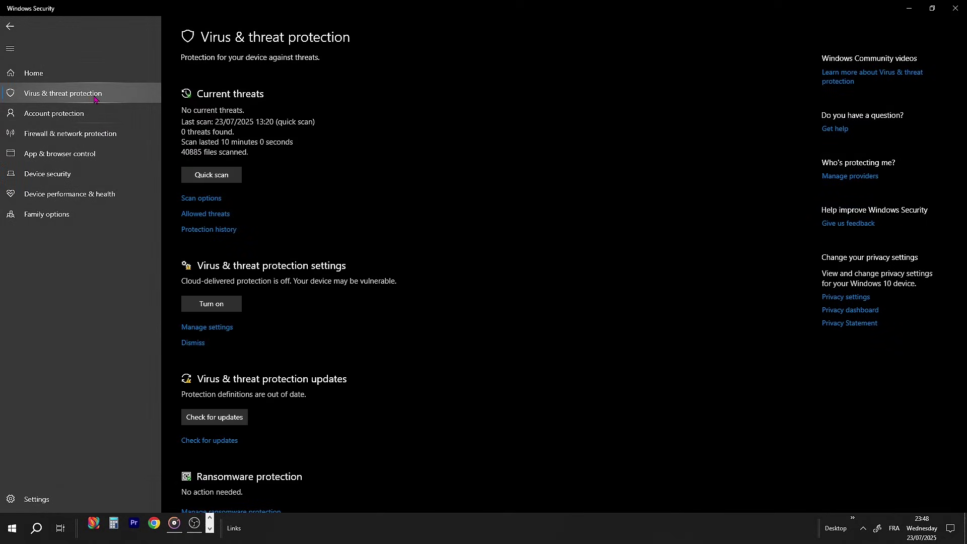
click(209, 327)
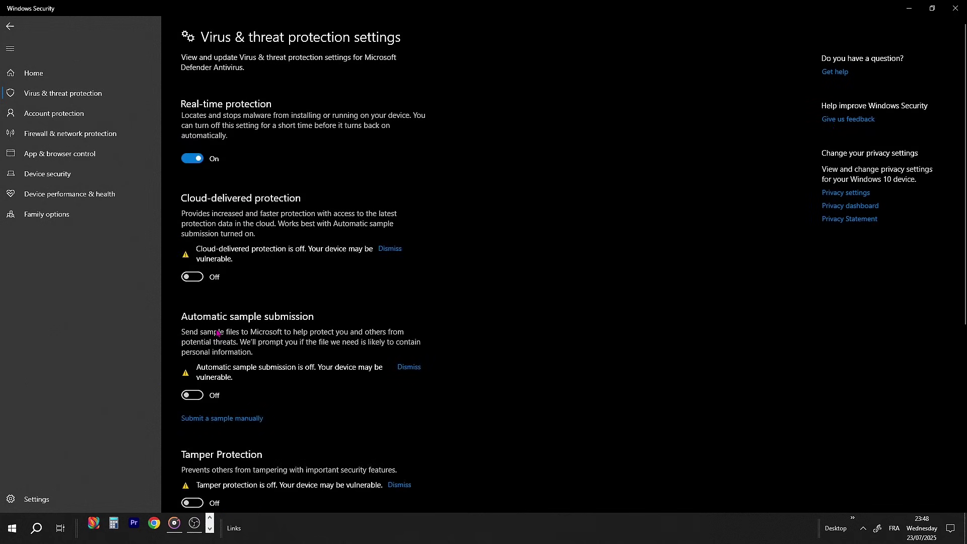
click(192, 158)
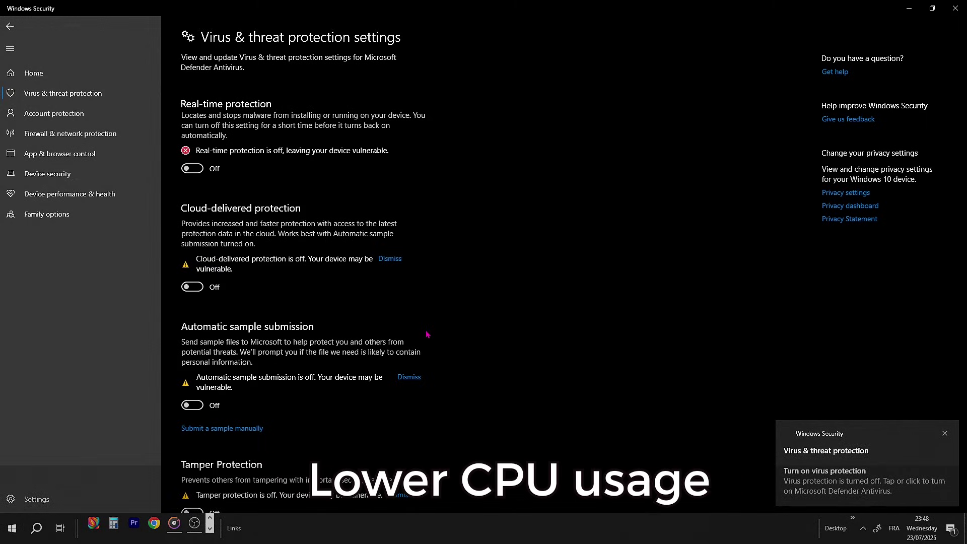
click(953, 9)
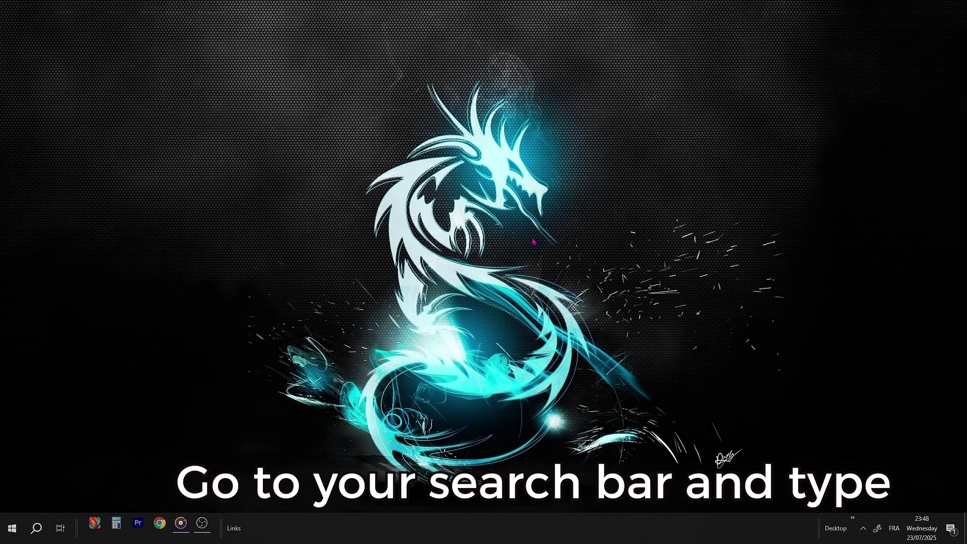
- Switch 'Allow downloads from other PCs' off in Windows Update delivery optimisation settings
click(12, 528)
text(wi)
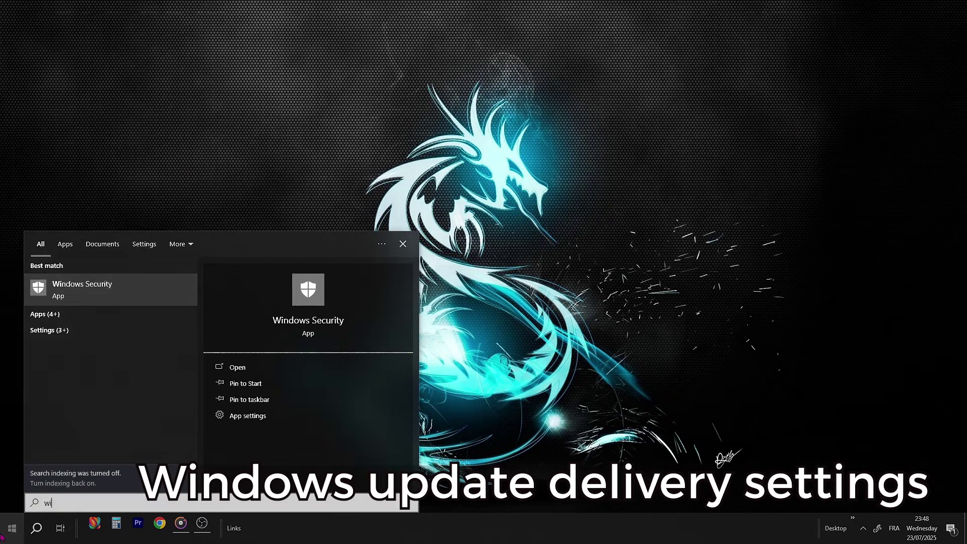
text(ndows u)
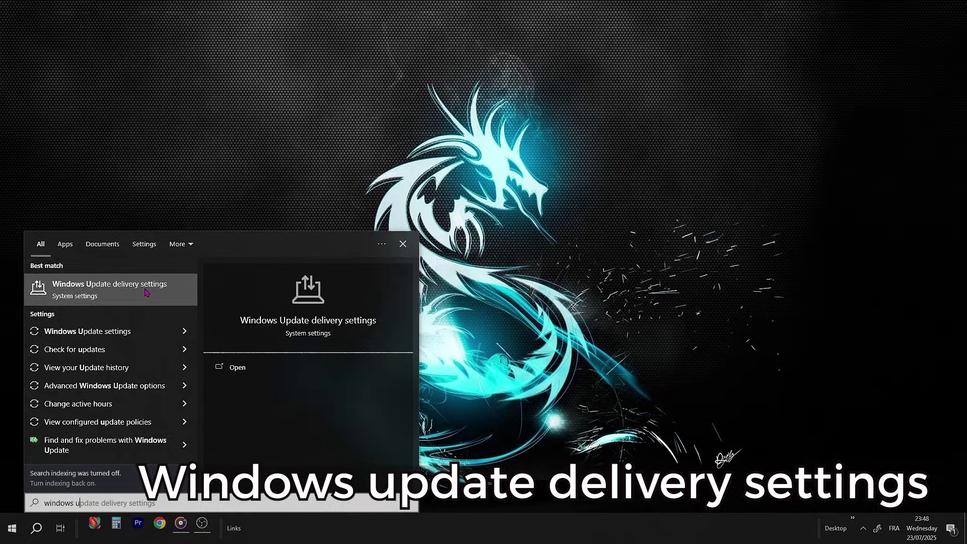
click(110, 290)
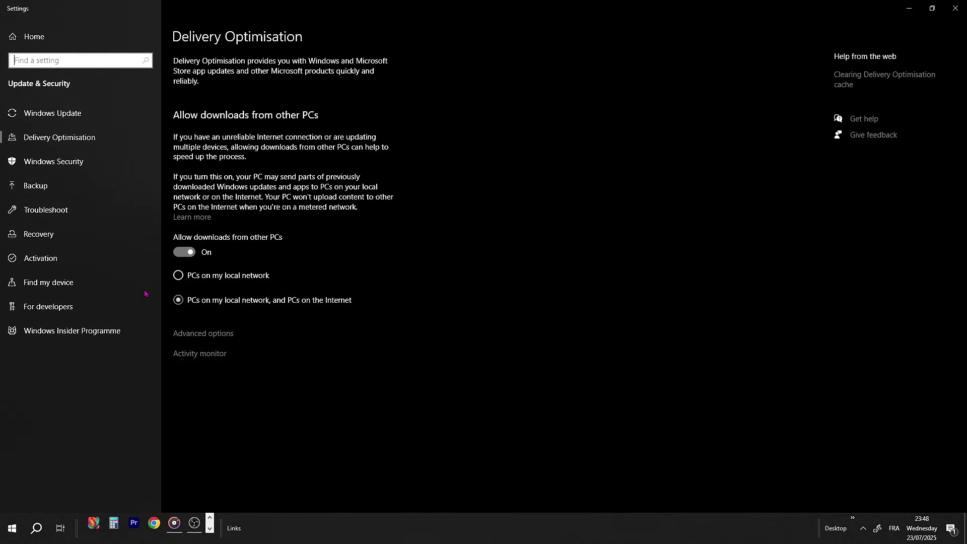
click(184, 252)
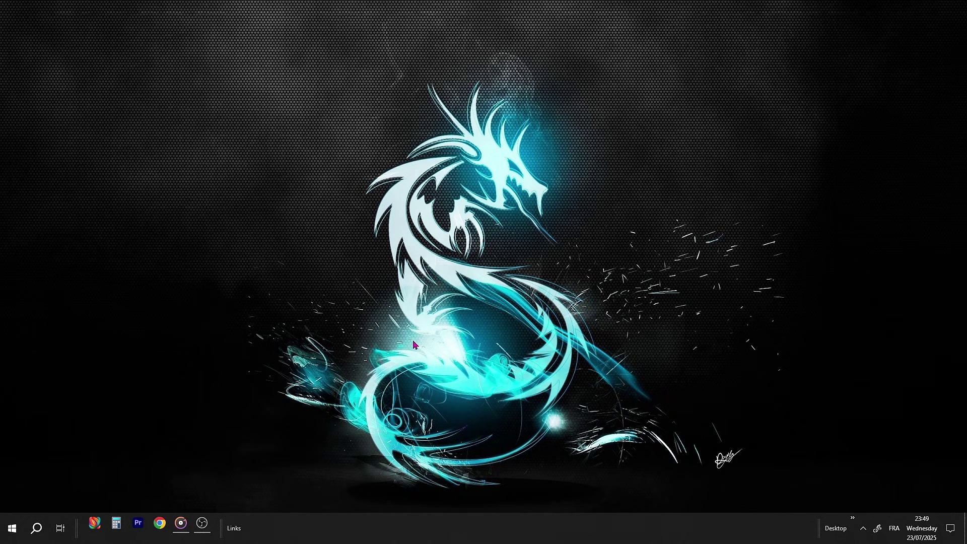
- Open Performance Options and select 'Adjust for best performance' for visual effects
click(12, 528)
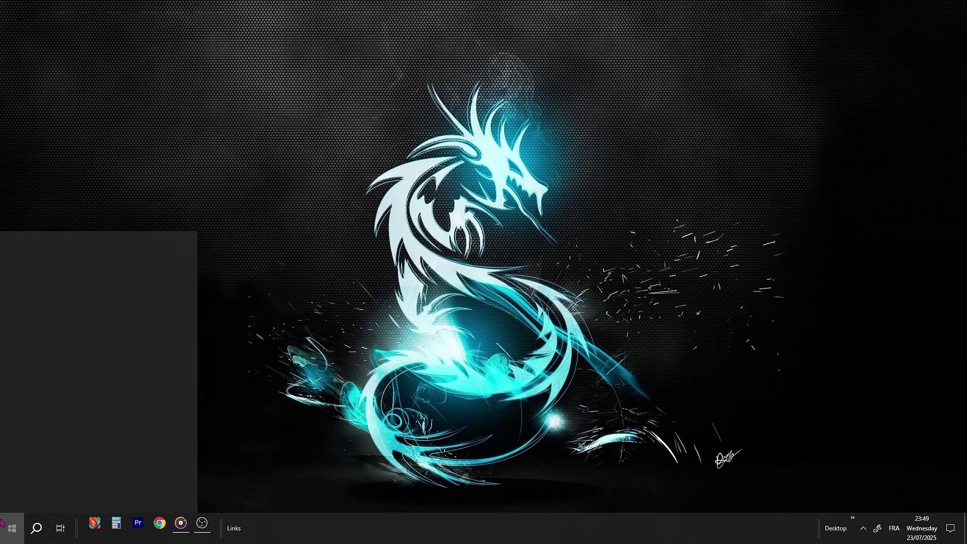
text(adjust)
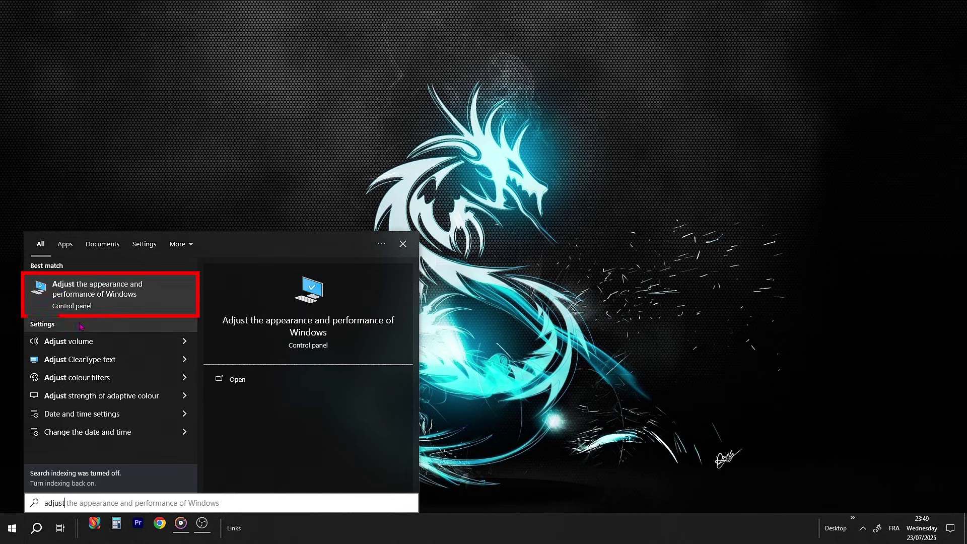
click(109, 293)
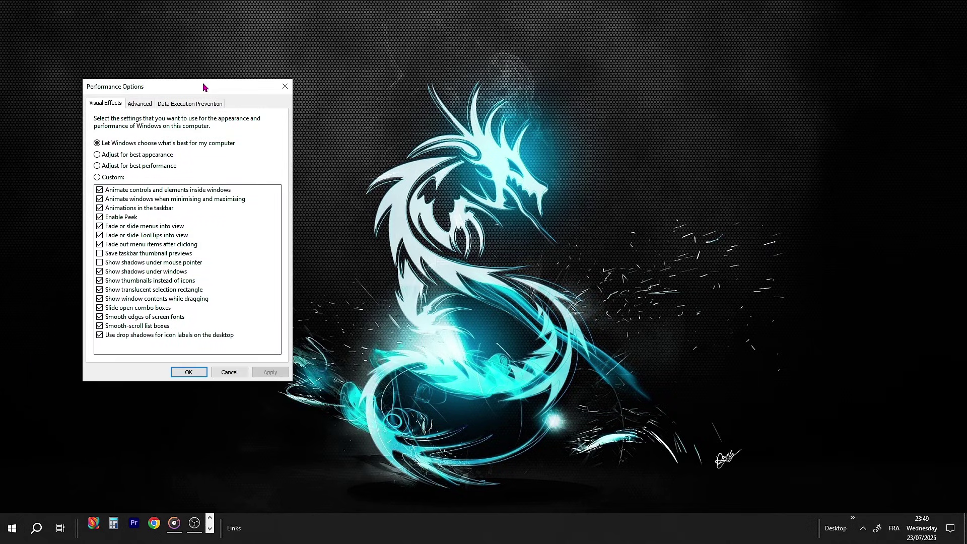
drag(210, 92, 460, 80)
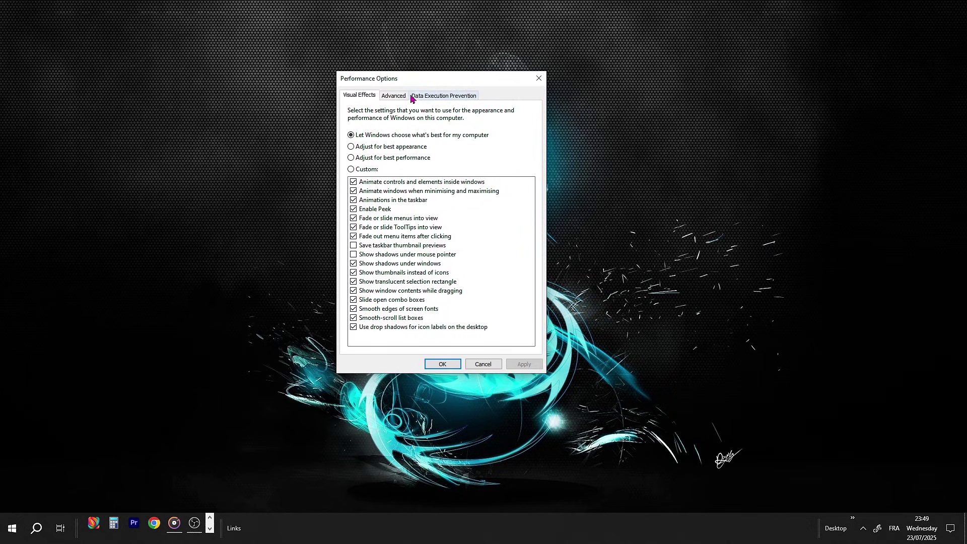
click(393, 95)
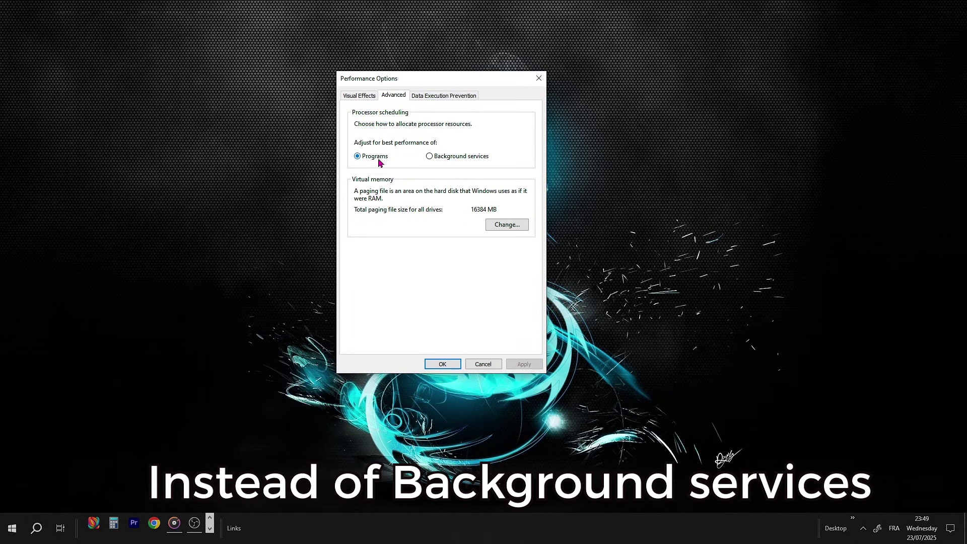
click(360, 96)
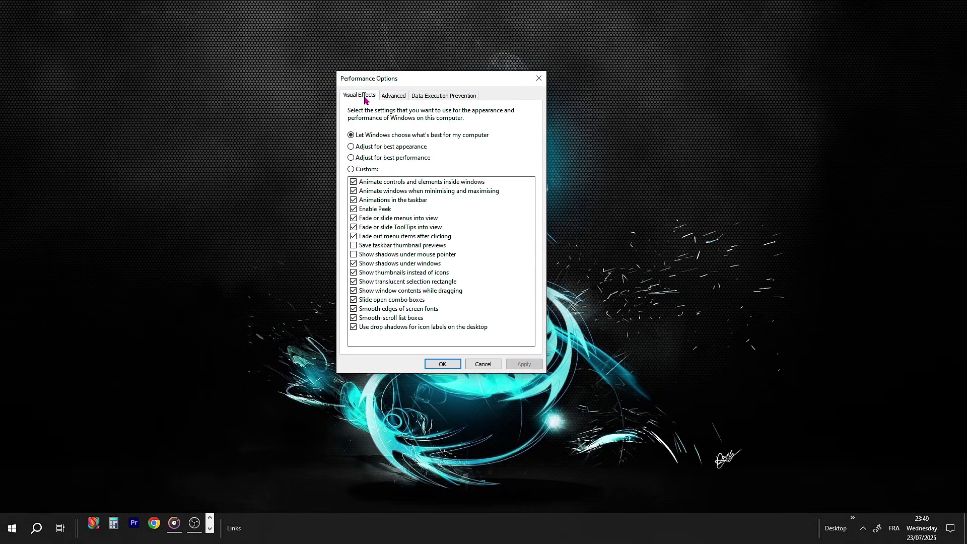
click(351, 157)
- Re-enable thumbnails, smooth font edges, window contents while dragging and Peek, then apply
click(353, 273)
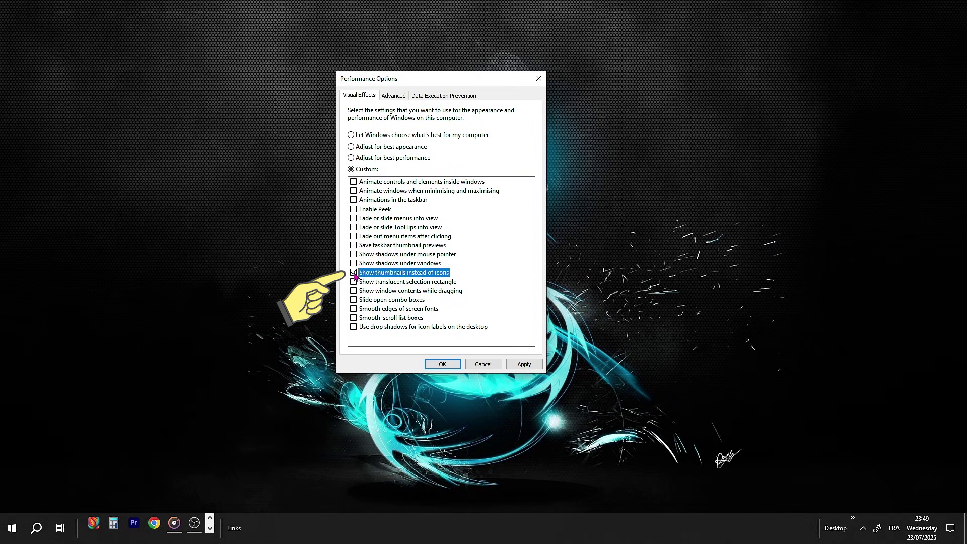
click(354, 309)
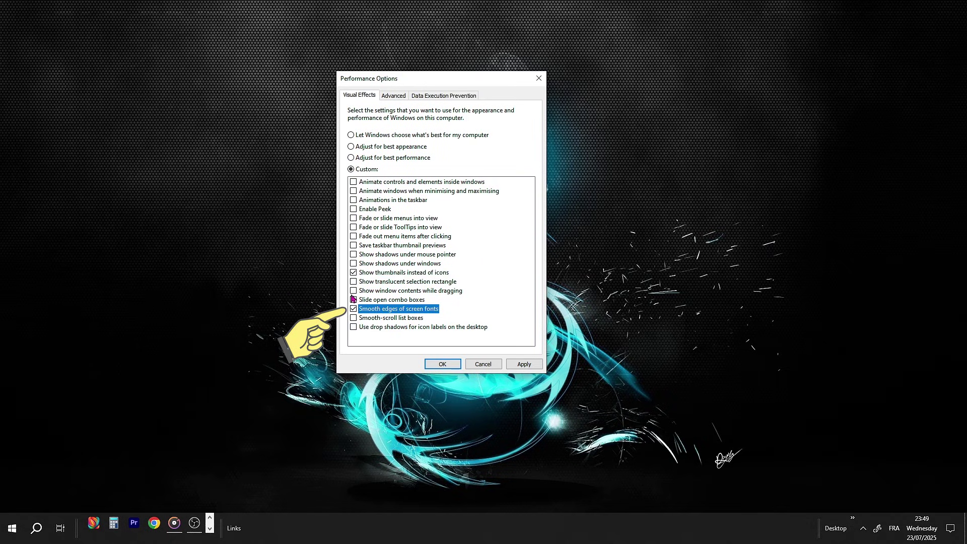
click(353, 290)
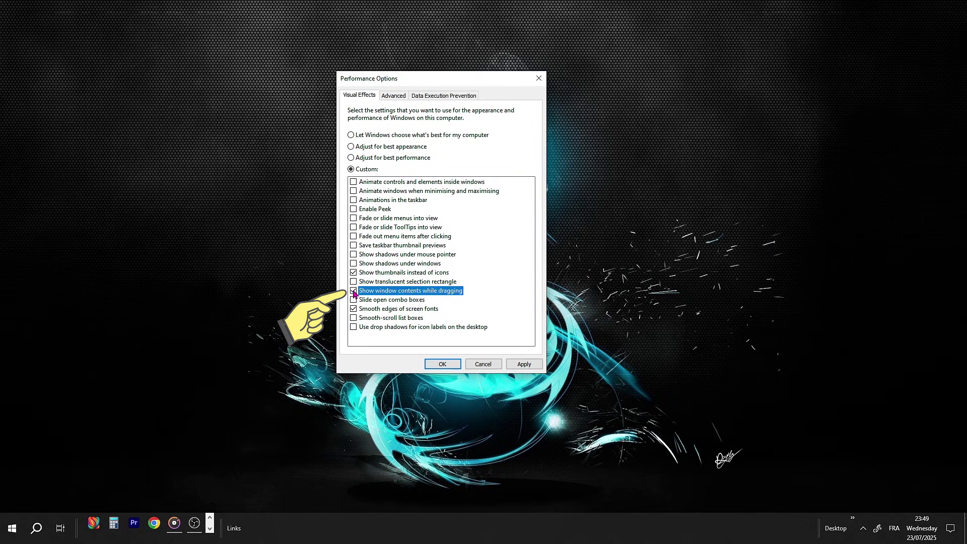
click(354, 209)
click(525, 364)
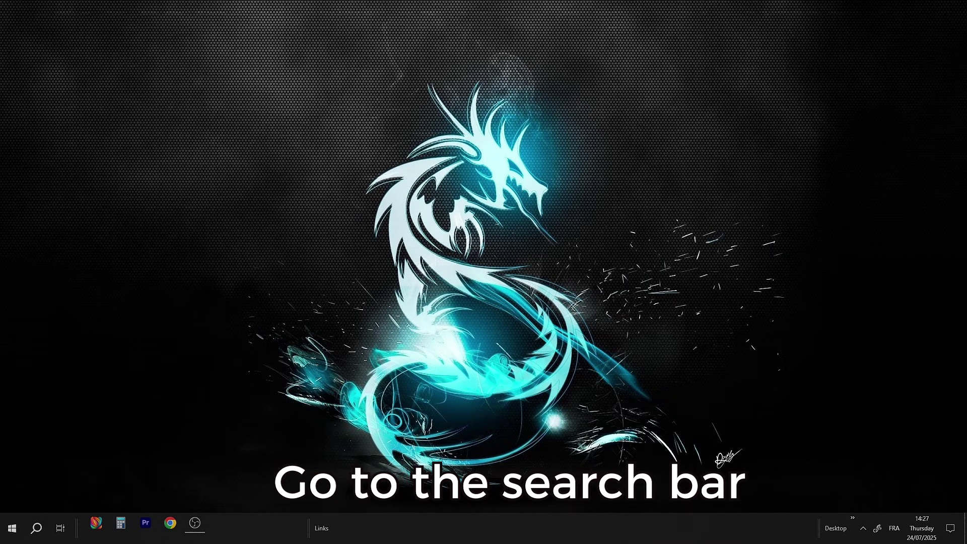
- Search 'services' from Start and open the Services console
click(12, 527)
text(services)
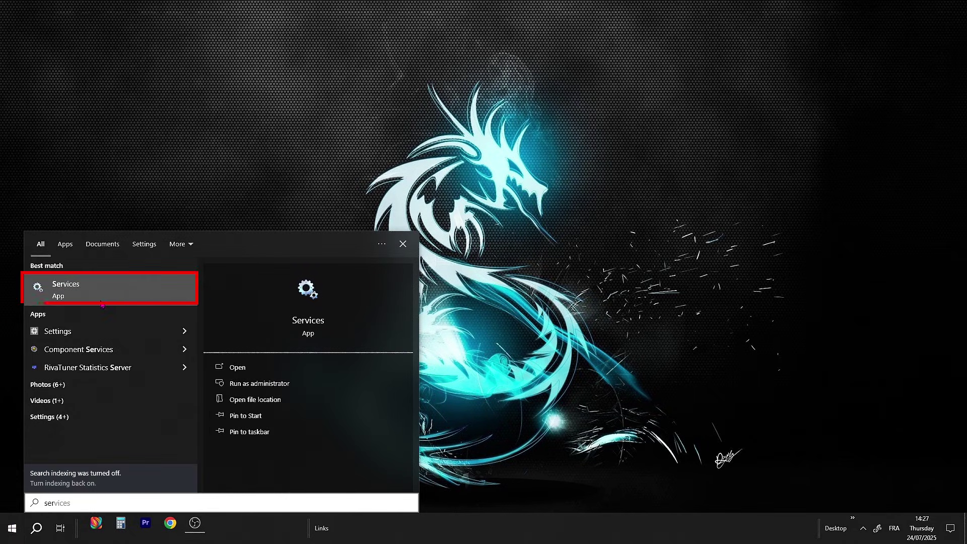
click(102, 301)
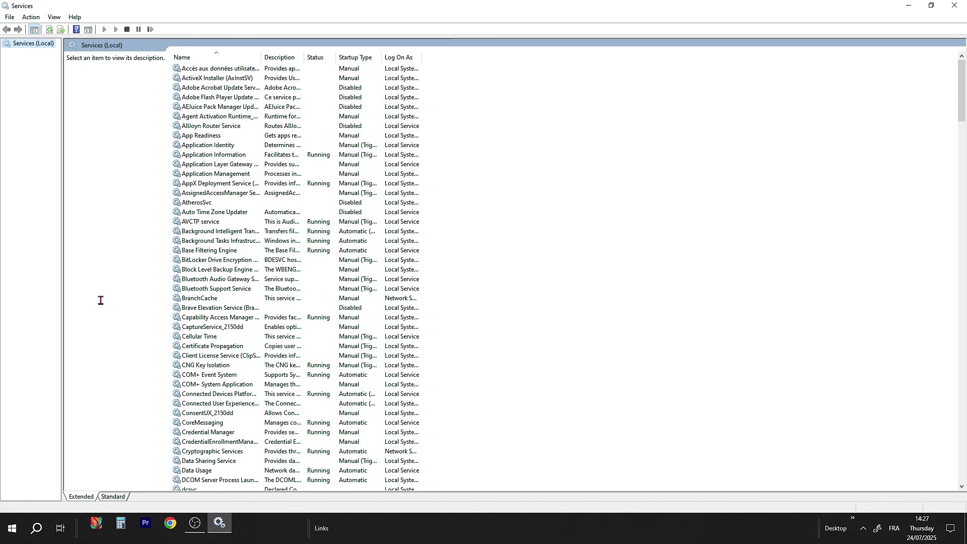
scroll(488, 255, down, 1)
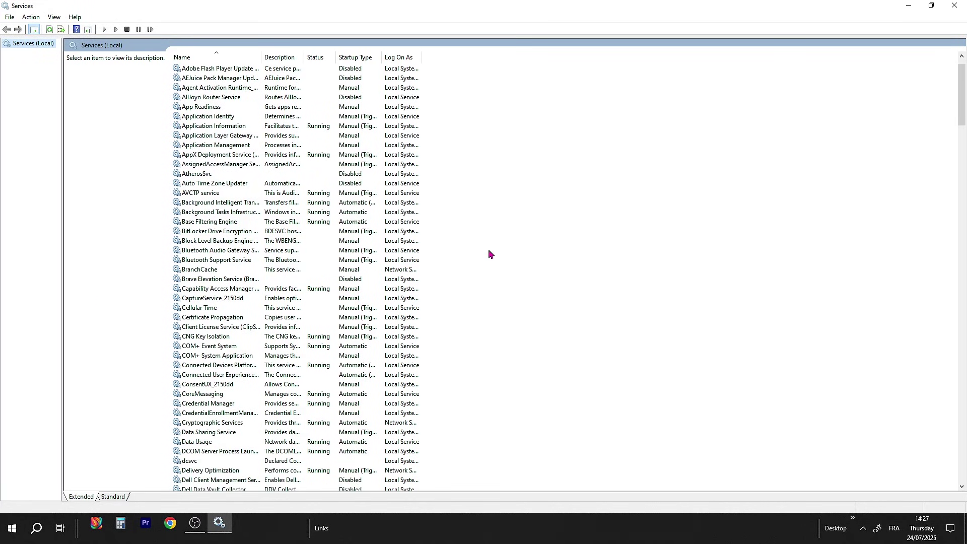
- Stop Background Intelligent Transfer Service and set its startup type to Disabled
click(216, 202)
right_click(216, 207)
click(245, 297)
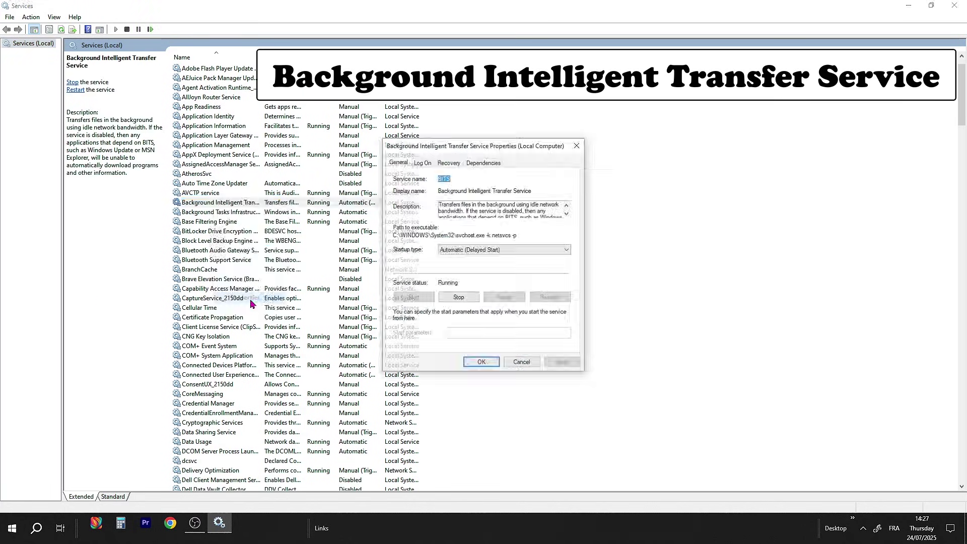
click(459, 297)
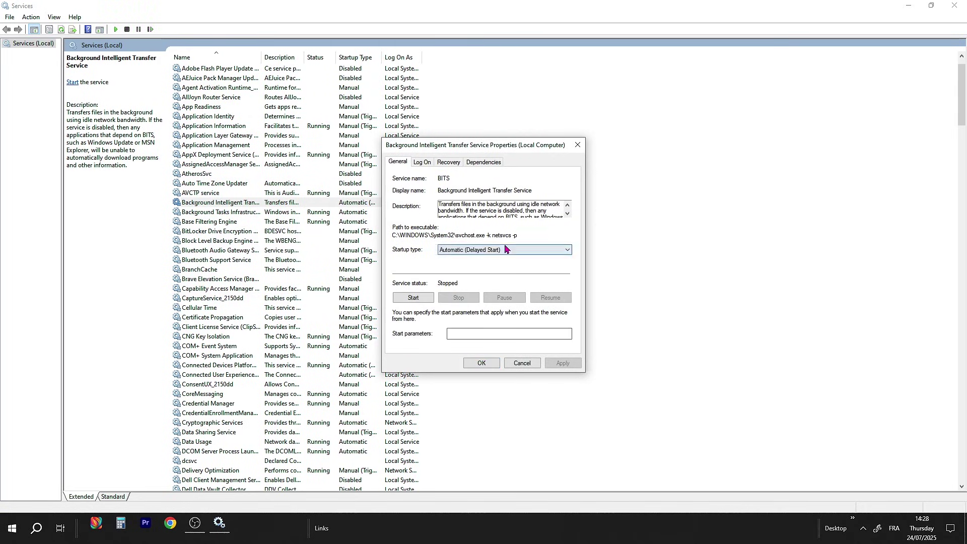
click(503, 249)
click(471, 279)
click(481, 362)
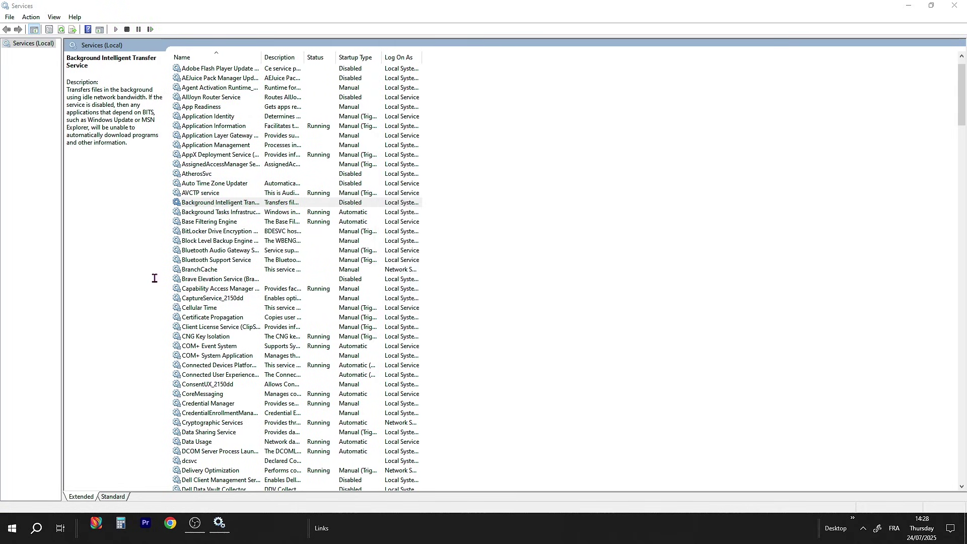
- Set Connected User Experiences and Telemetry's startup type to Disabled and apply
click(219, 375)
scroll(453, 332, down, 3)
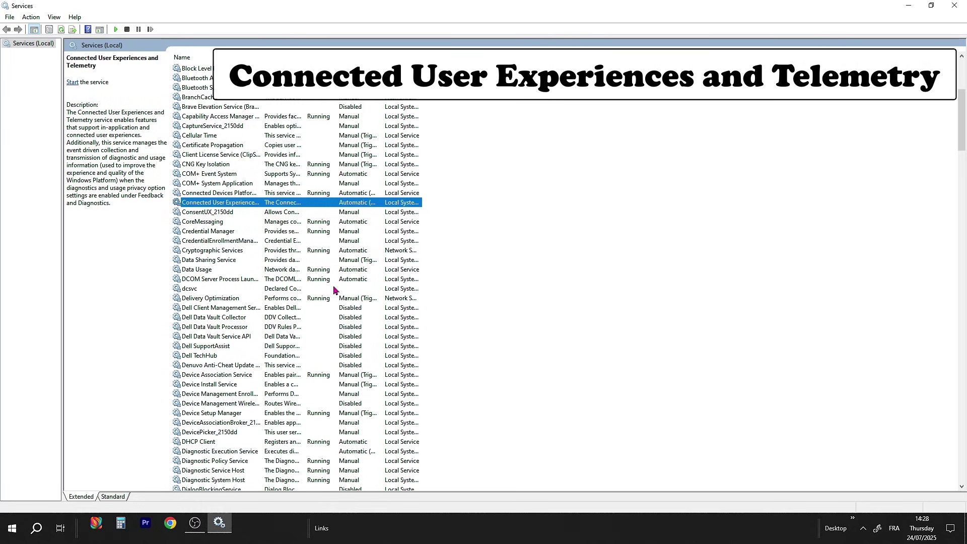
right_click(253, 204)
click(284, 299)
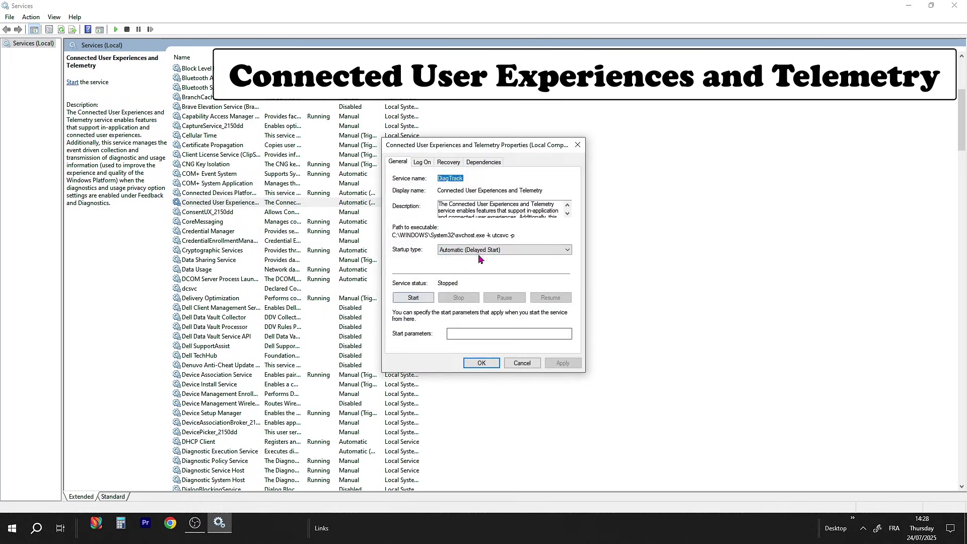
click(502, 250)
click(468, 279)
click(502, 249)
click(469, 283)
click(561, 363)
click(480, 364)
scroll(469, 363, down, 10)
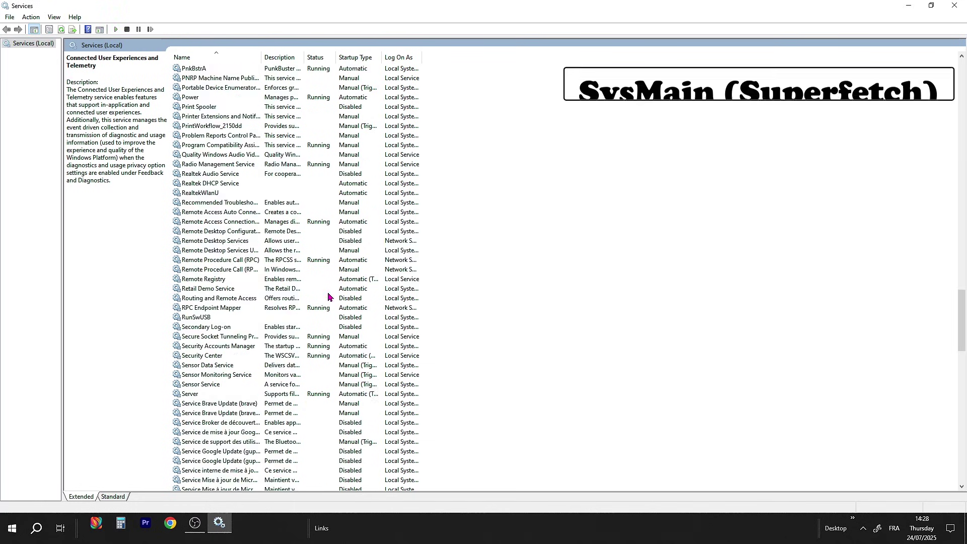
scroll(329, 299, down, 8)
- Set the SysMain service's startup type to Disabled and apply
click(218, 347)
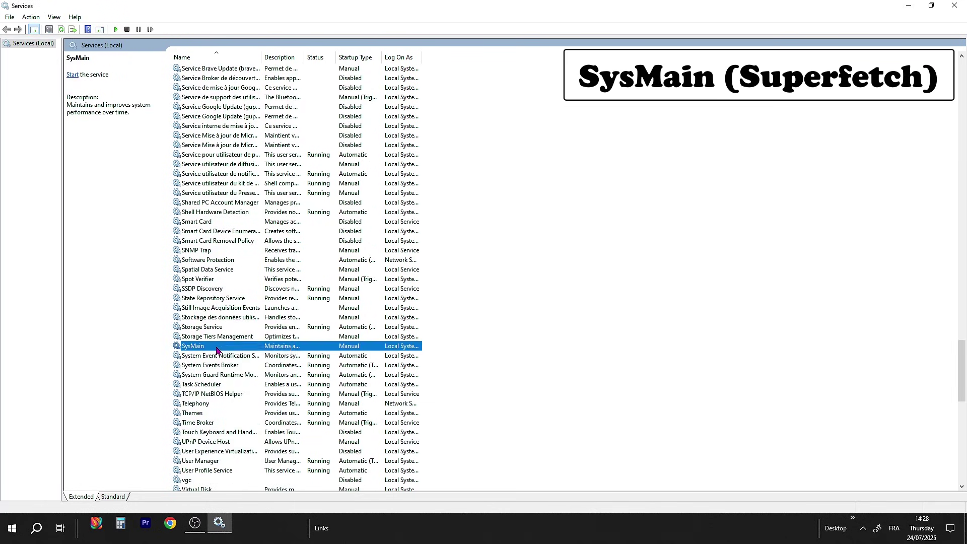
right_click(217, 345)
click(253, 441)
click(477, 251)
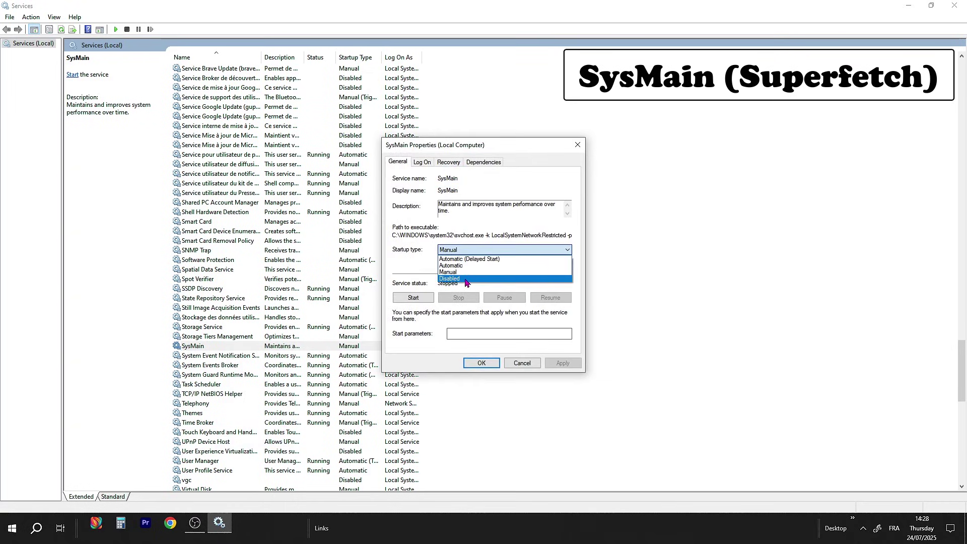
click(457, 273)
click(562, 363)
click(481, 364)
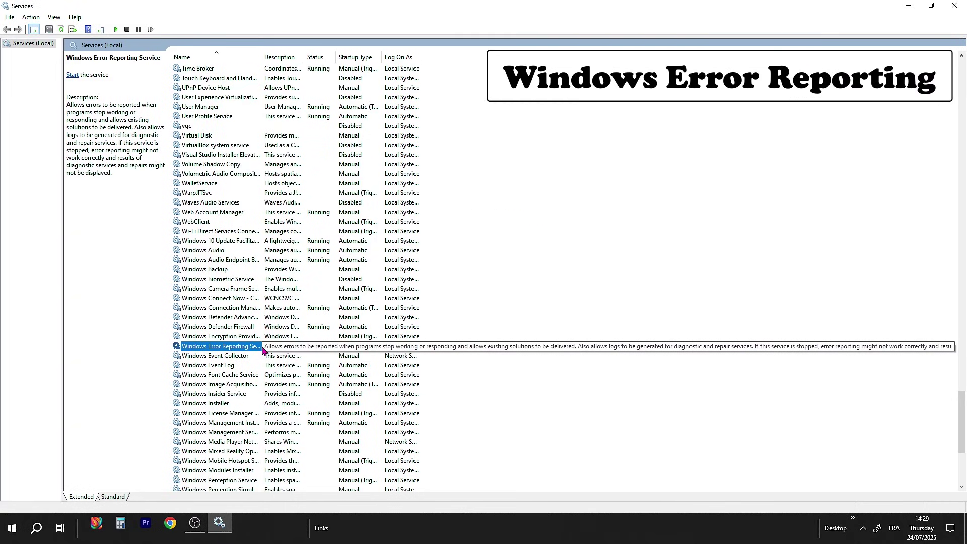
- Set Windows Error Reporting Service's startup type to Disabled and apply
right_click(263, 349)
click(299, 440)
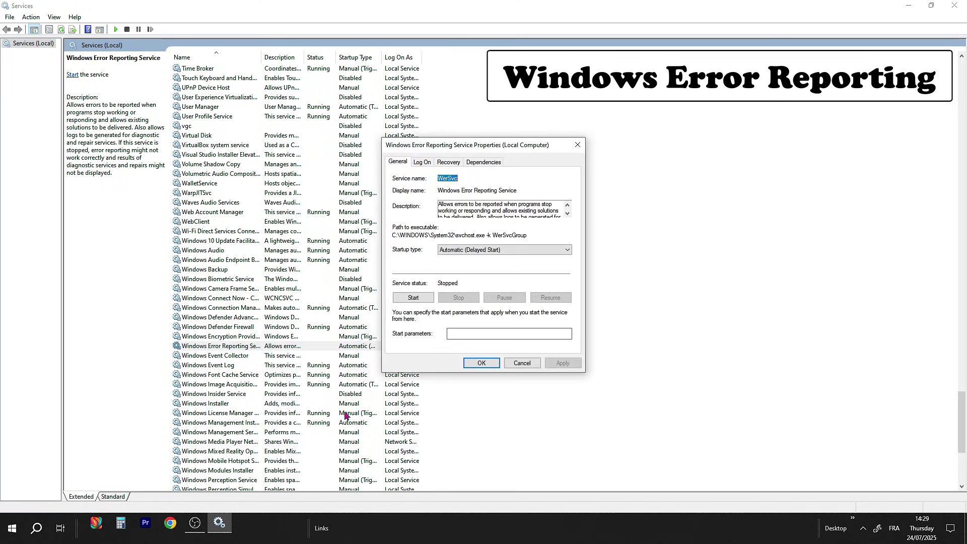
click(491, 250)
click(461, 279)
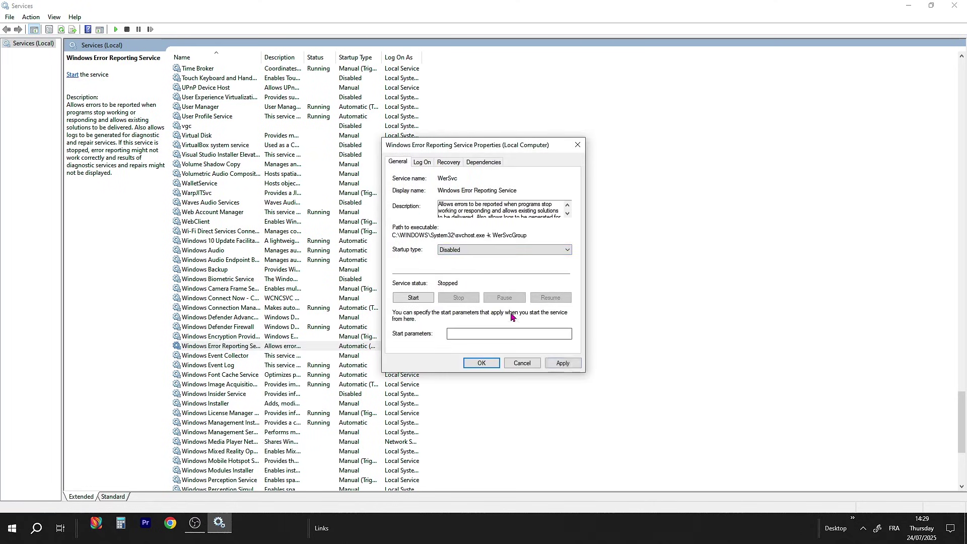
click(562, 363)
click(481, 363)
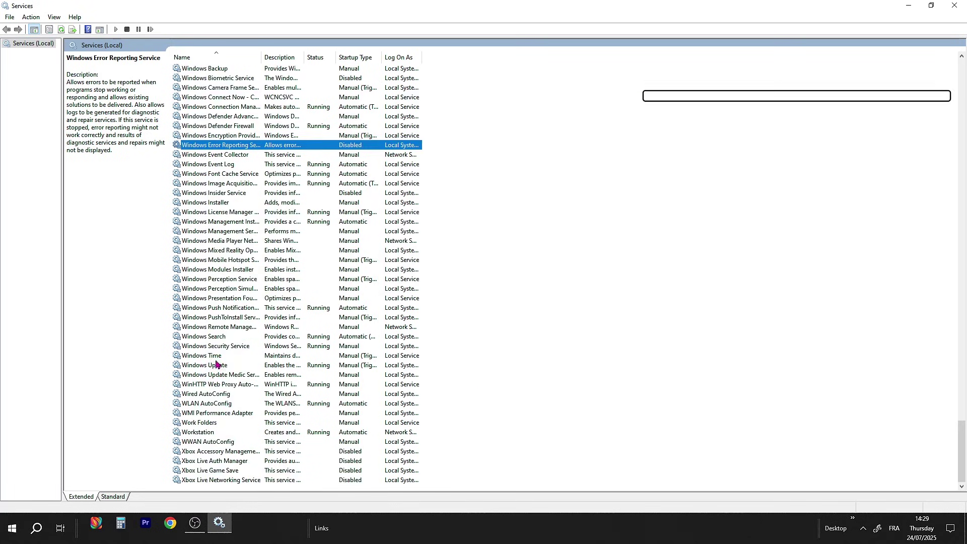
- Stop Windows Search and set its startup type to Disabled
click(204, 336)
right_click(227, 341)
click(265, 432)
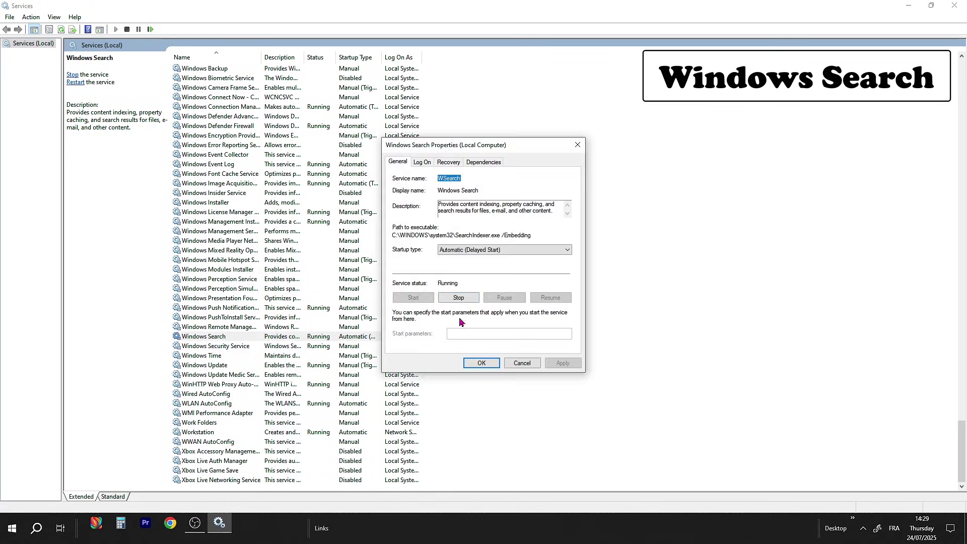
click(459, 297)
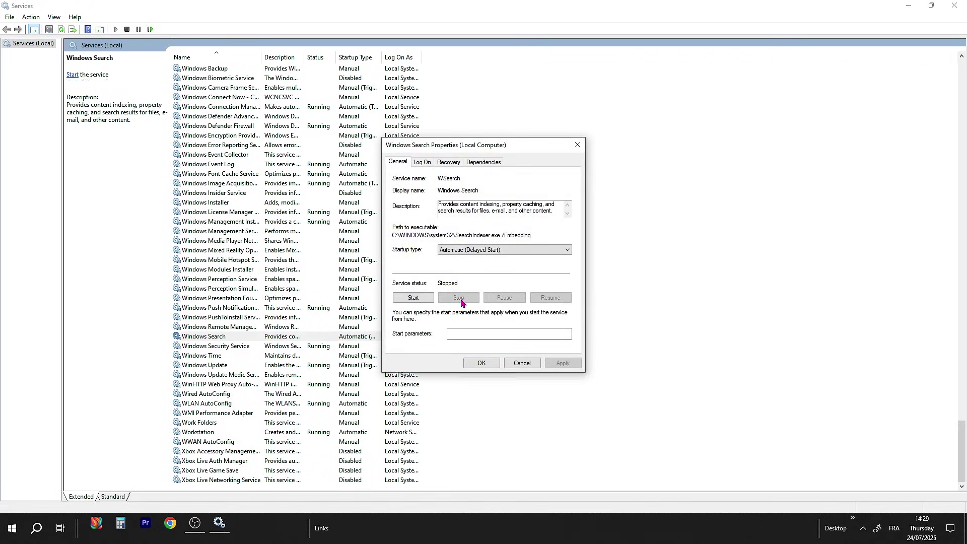
click(502, 249)
click(468, 274)
click(562, 364)
click(481, 363)
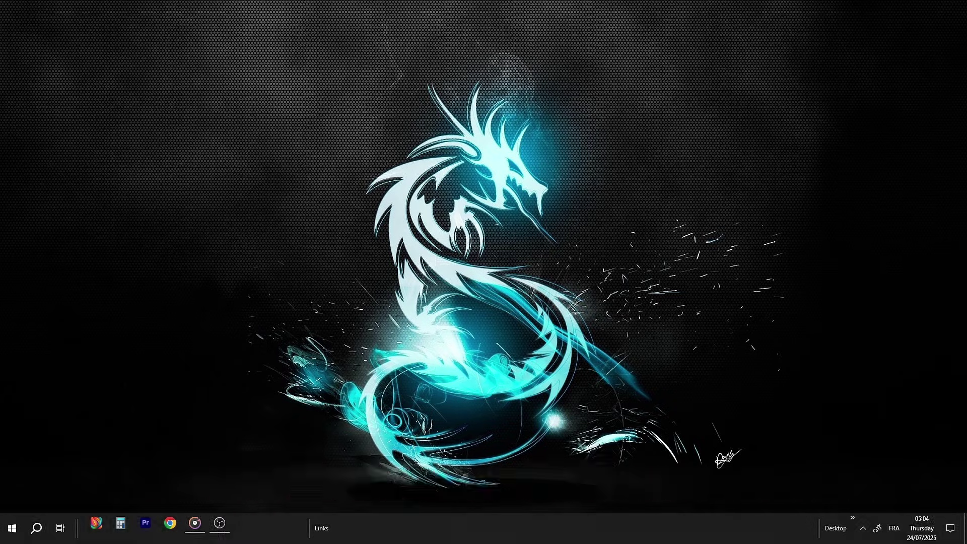
- Open Control Panel from Start search, view by Large icons, and go to Power Options
click(13, 529)
text(con)
key(Return)
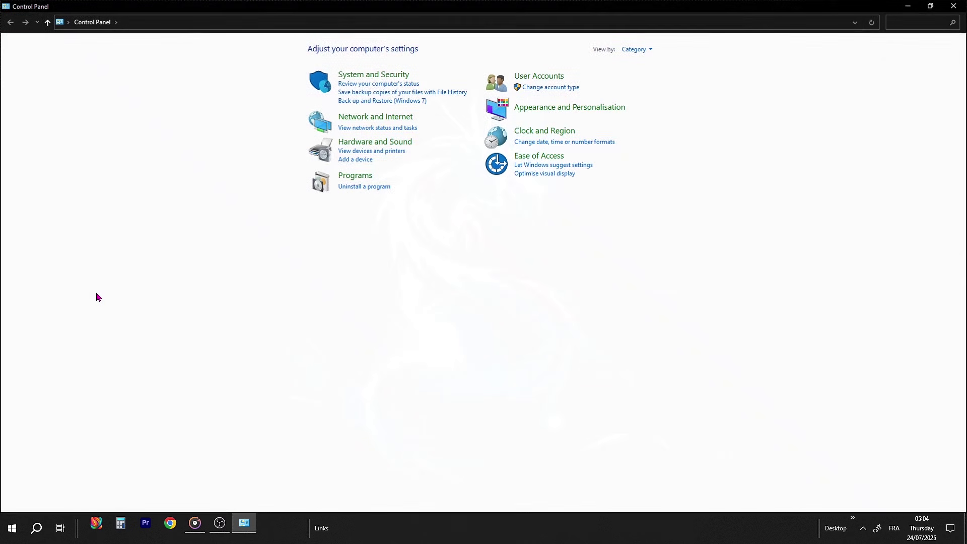
click(637, 49)
click(651, 76)
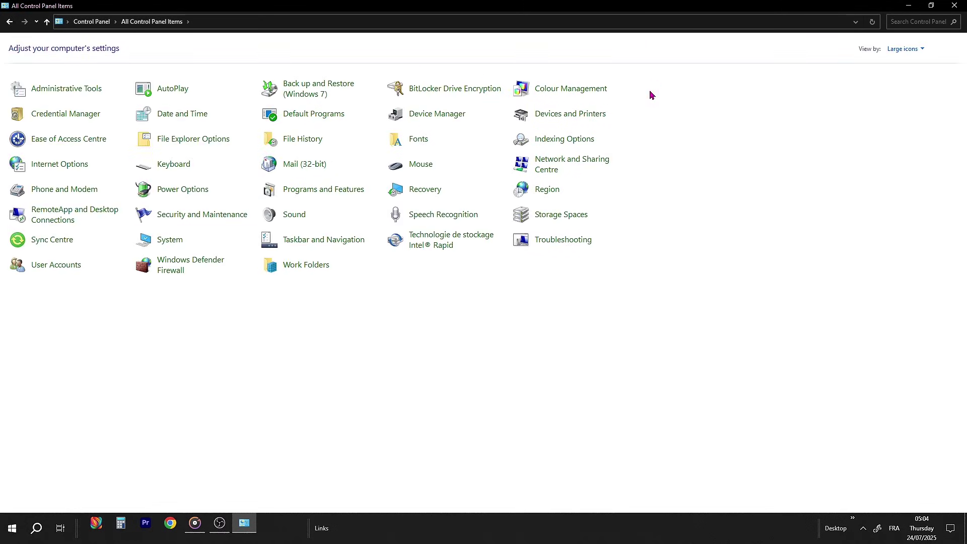
click(181, 190)
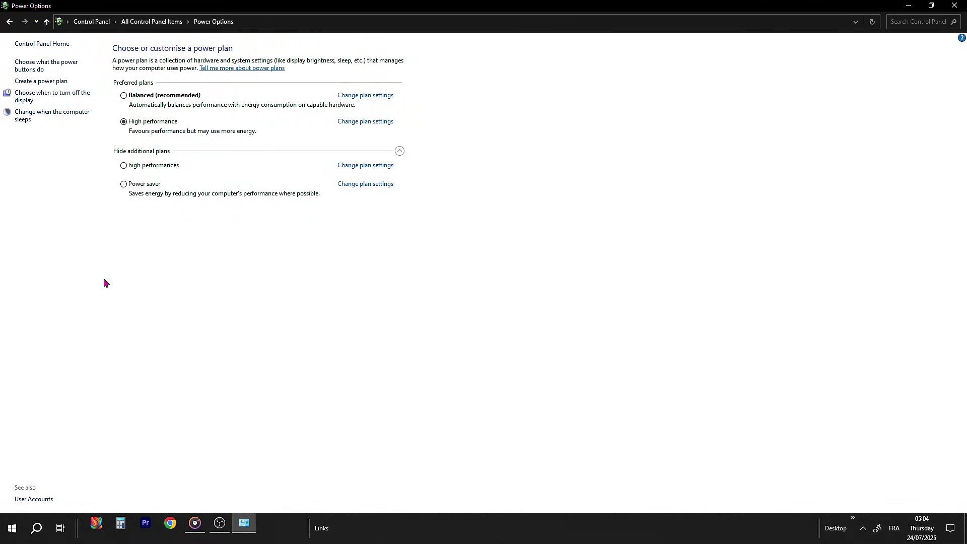
- In admin PowerShell, run powercfg -duplicatescheme to create the Ultimate Performance plan
click(12, 527)
text(pow)
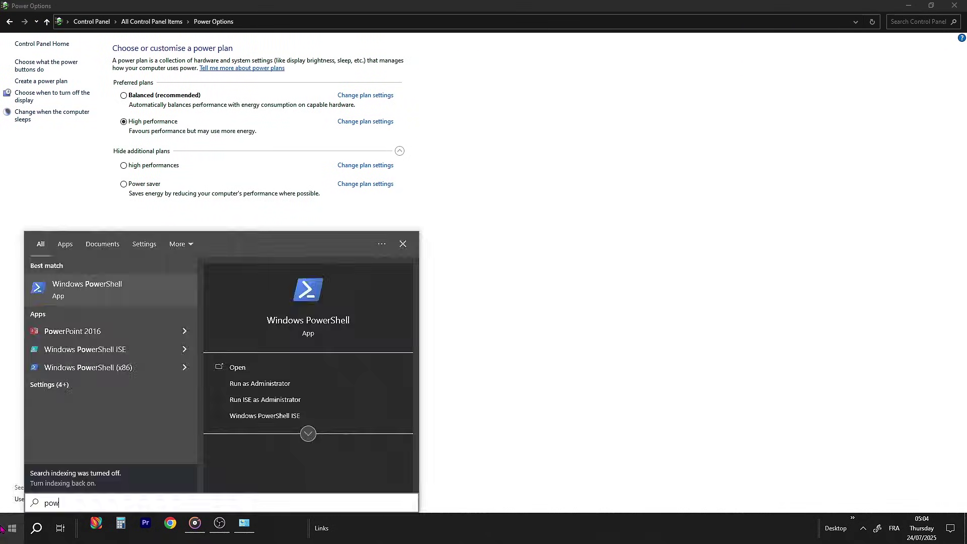
right_click(86, 288)
click(152, 293)
text(powercfg -duplicatescheme e9a42b02-d5df-448d-aa00-03f14749eb61)
key(Return)
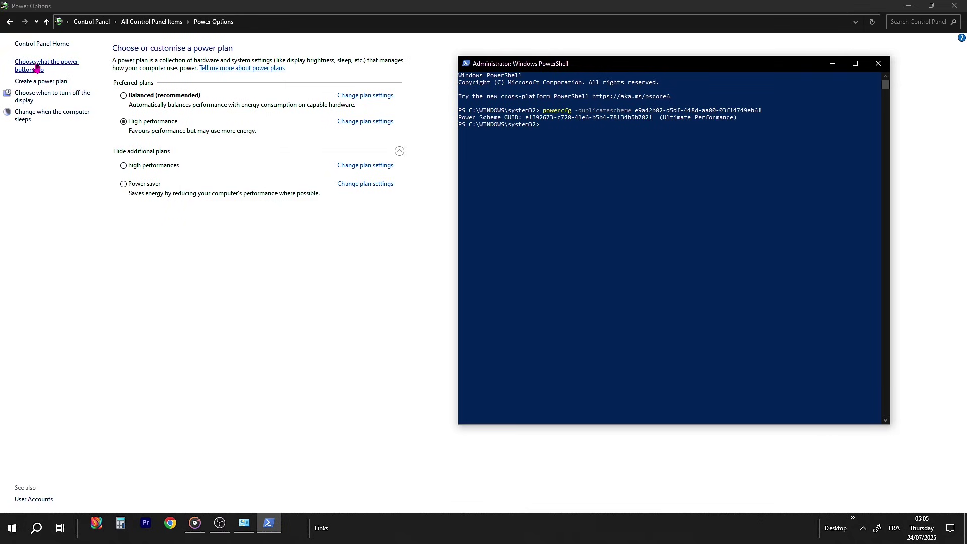
- Reopen Power Options, make Ultimate Performance the active plan, and view its settings
click(10, 22)
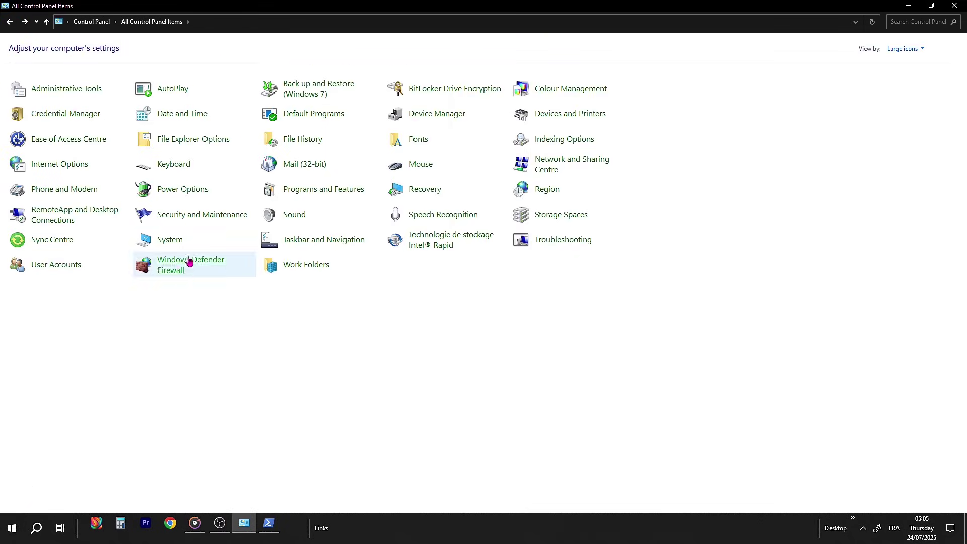
click(179, 192)
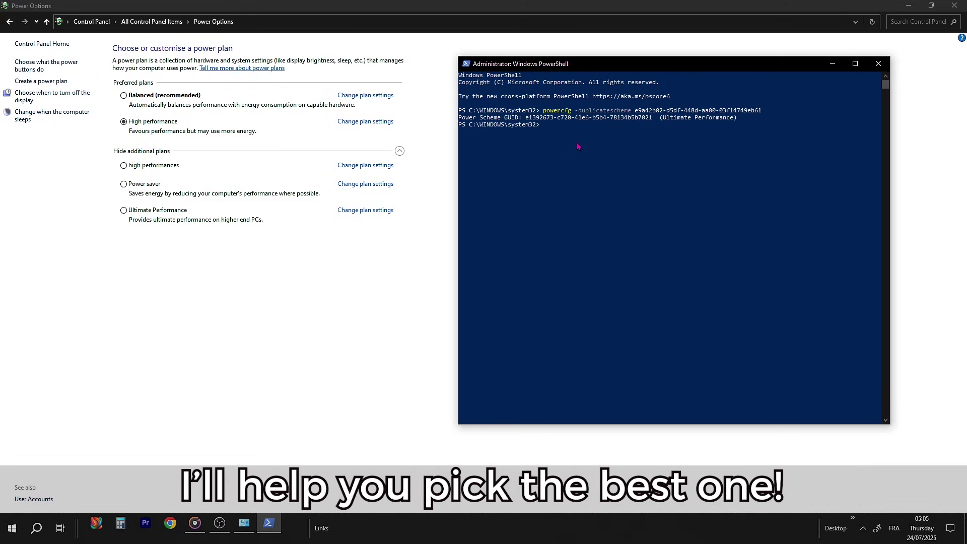
click(123, 210)
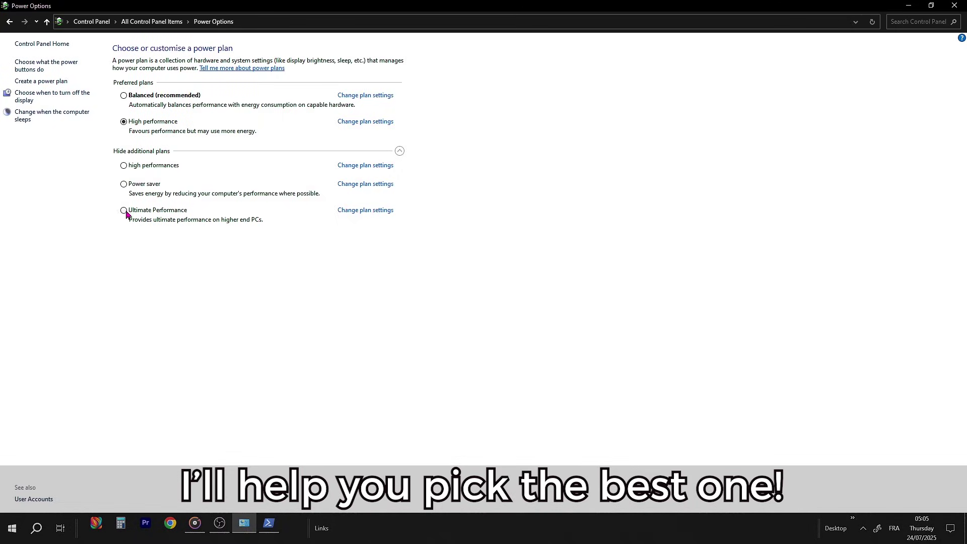
click(366, 211)
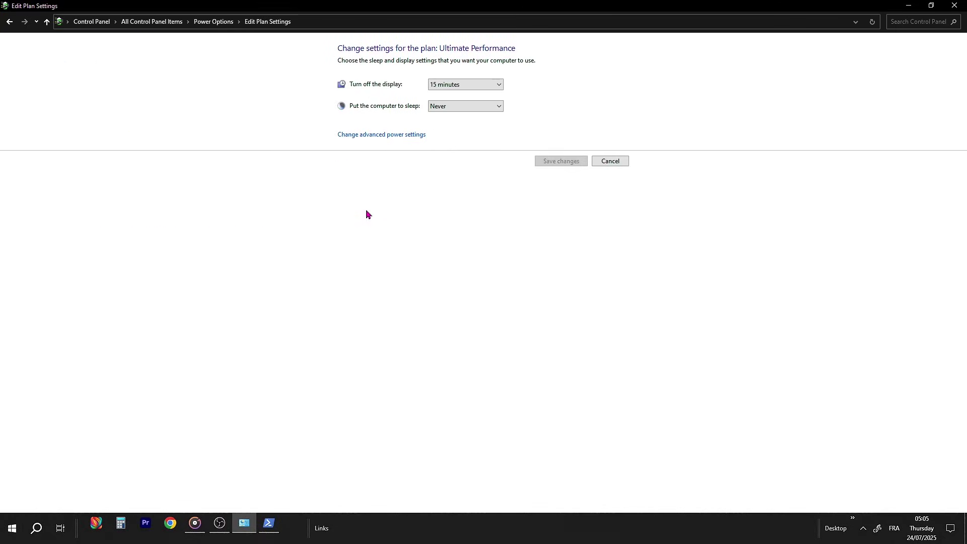
- Set processor state to 99% maximum and 15% minimum, confirm Active cooling, and apply
click(366, 137)
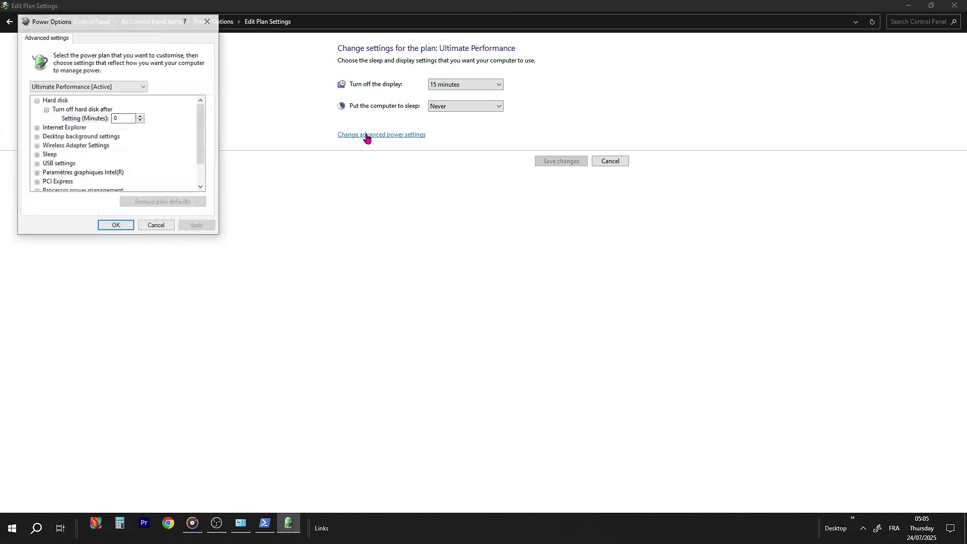
drag(128, 29, 435, 106)
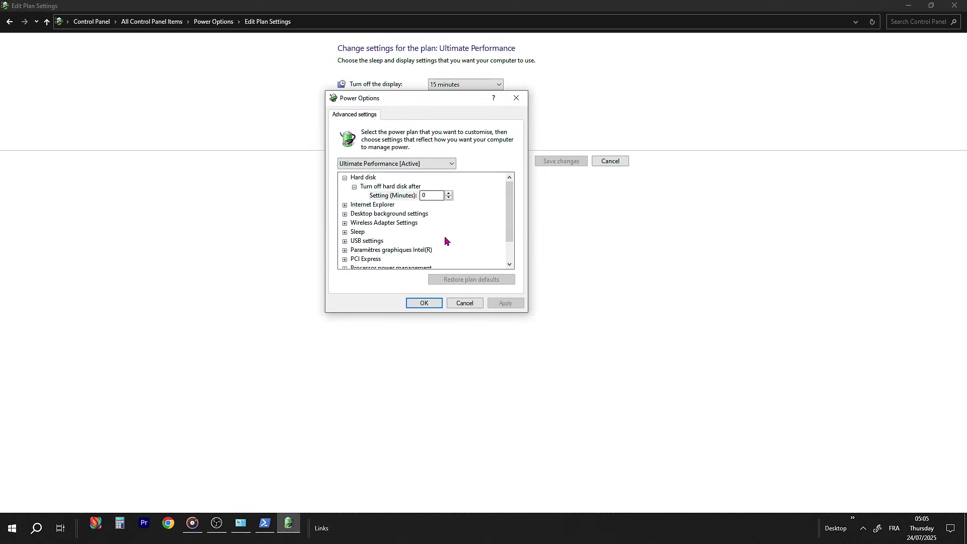
scroll(447, 244, down, 2)
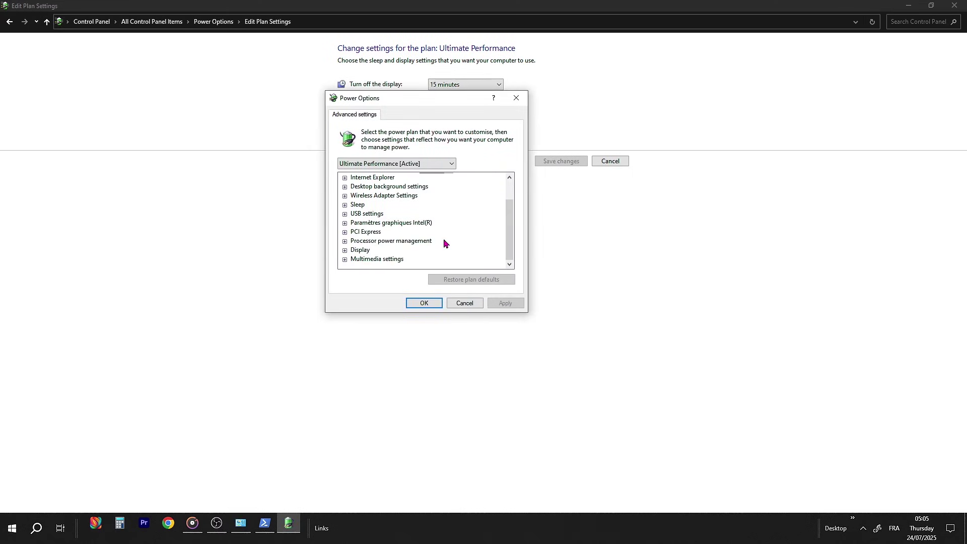
click(345, 241)
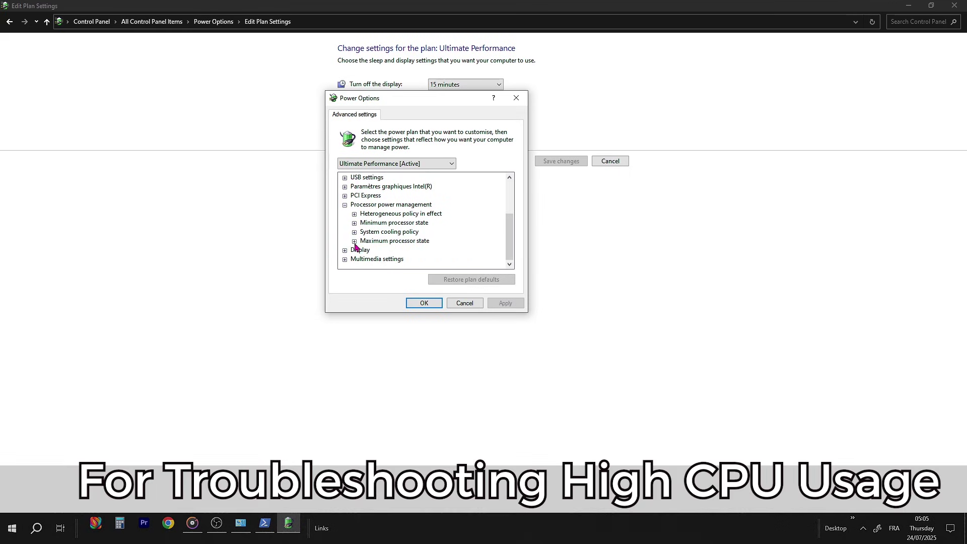
click(355, 240)
click(399, 250)
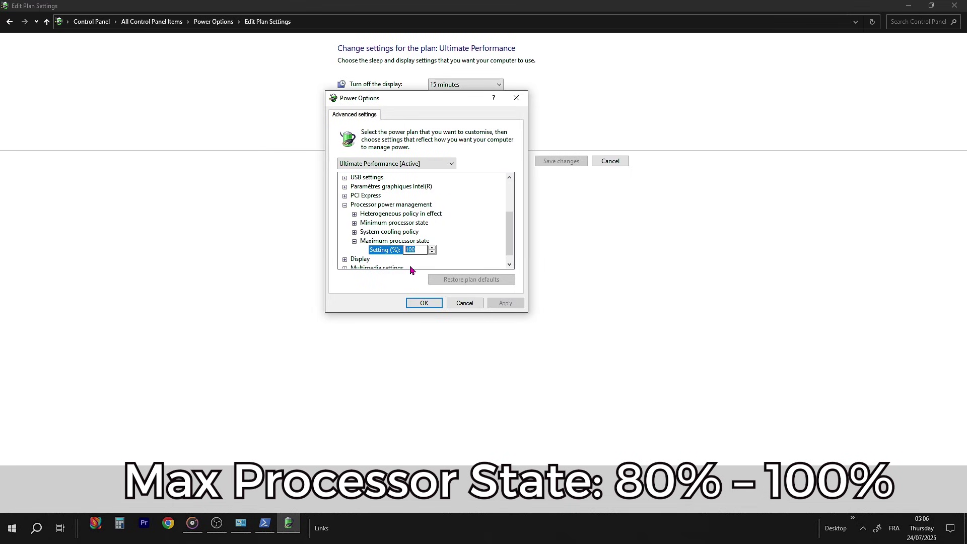
text(99)
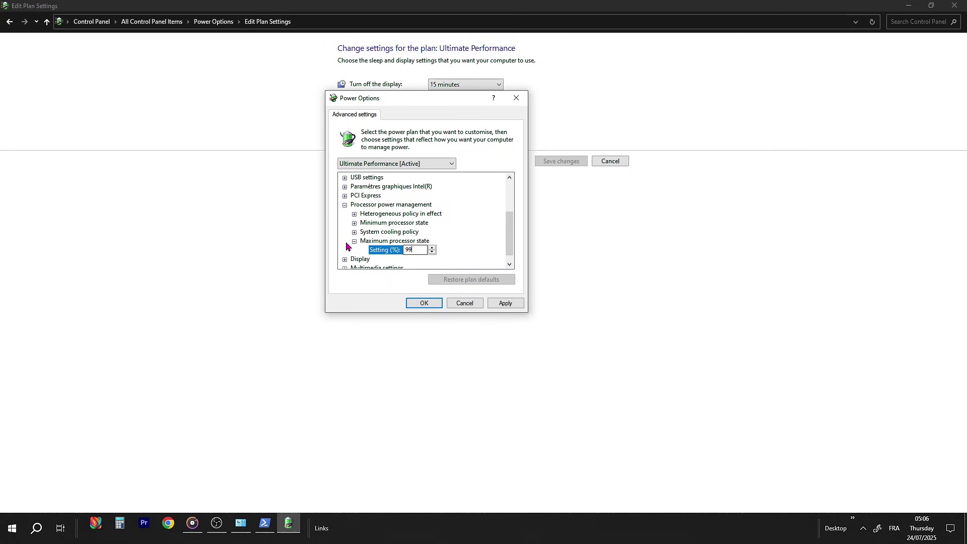
click(354, 232)
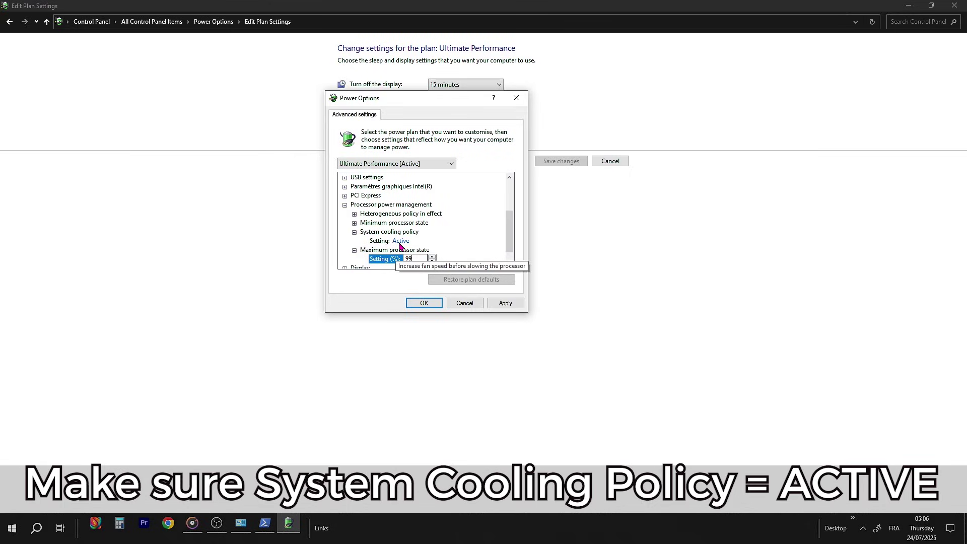
click(355, 223)
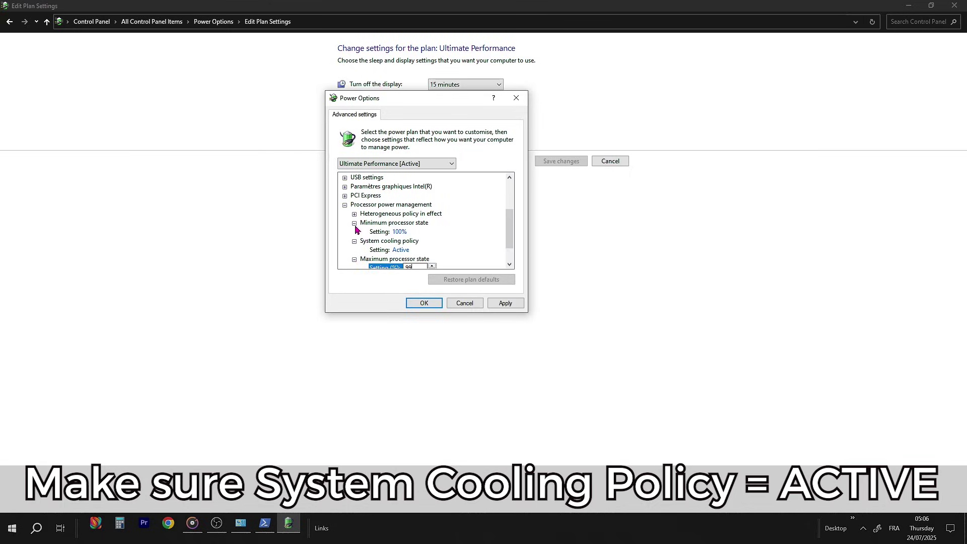
click(398, 232)
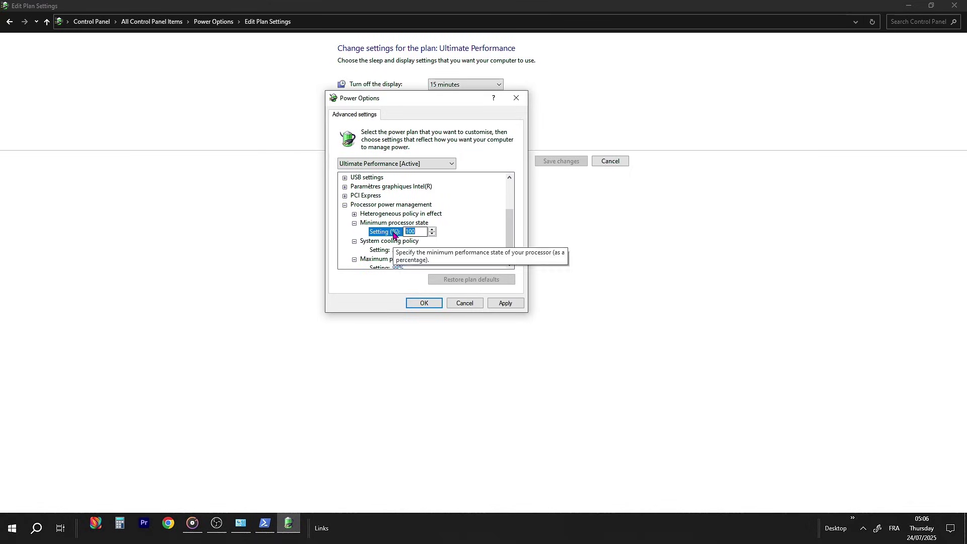
text(15)
click(504, 303)
click(424, 303)
- On the power button settings page, untick 'Turn on fast start-up'
click(10, 21)
click(51, 70)
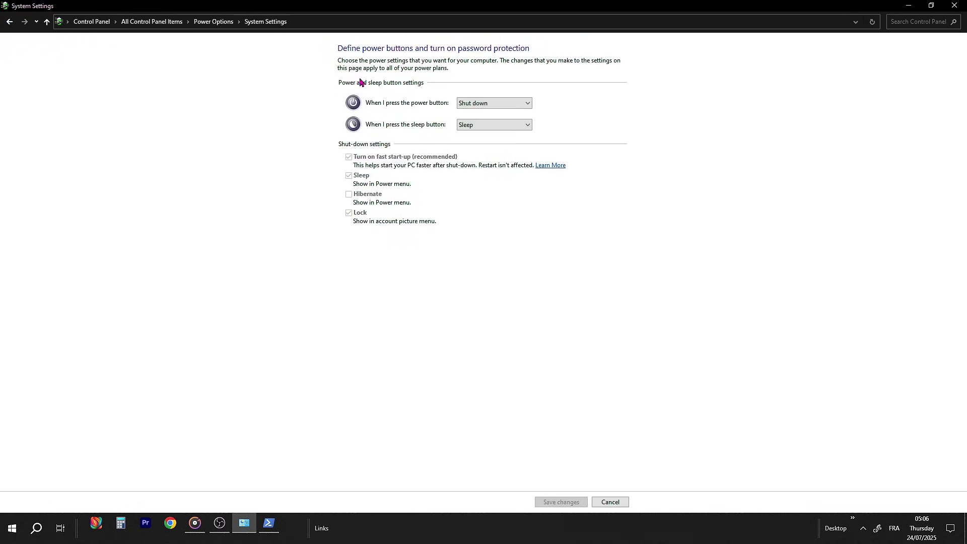
click(348, 157)
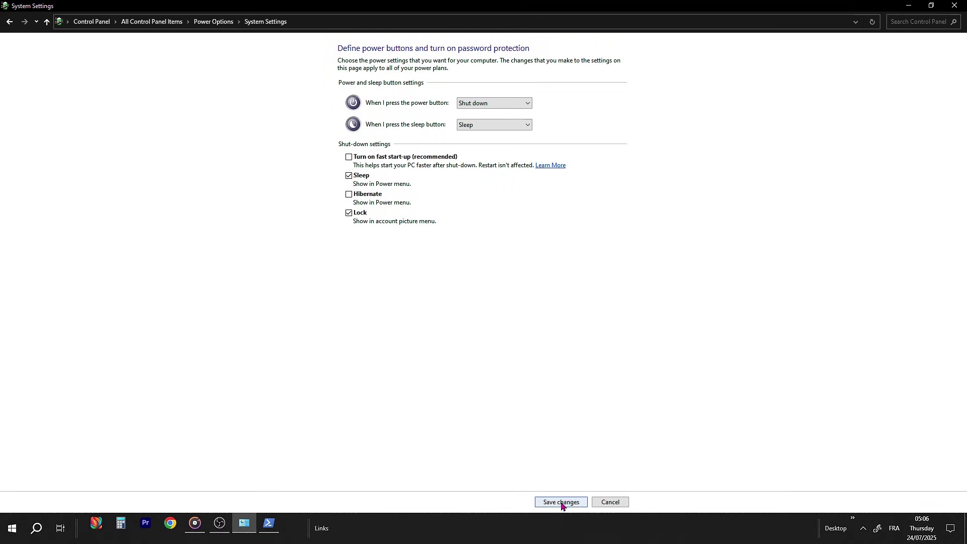